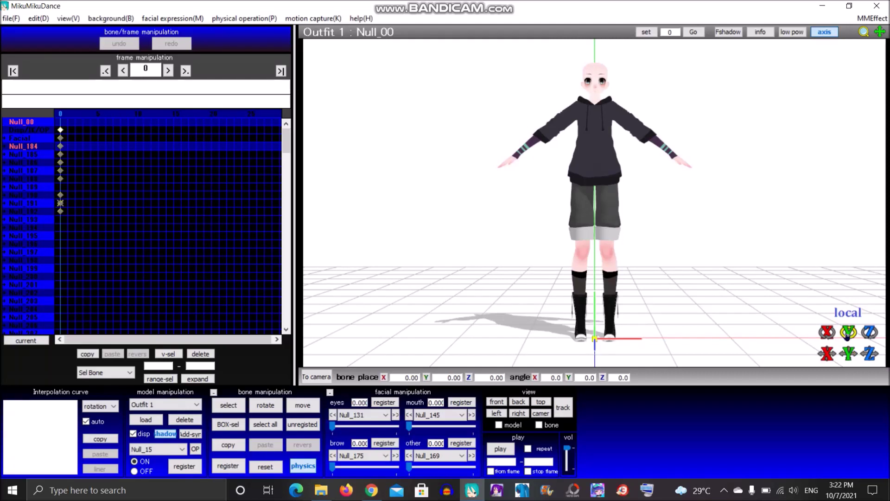
Rotate the whole Outfit 1 model to about -24.6 degrees on the Y axis and check its eye morph list
{"action": "mouse_move", "coordinate": [847, 336]}
{"action": "left_mouse_down"}
{"action": "mouse_move", "coordinate": [812, 336]}
{"action": "mouse_move", "coordinate": [831, 336]}
{"action": "left_mouse_up"}
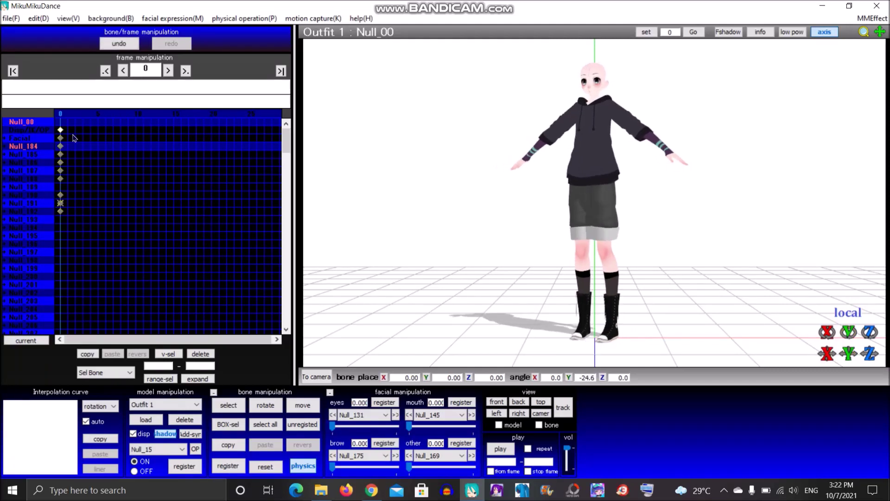
{"action": "scroll", "coordinate": [245, 159], "scroll_direction": "down", "scroll_amount": 2}
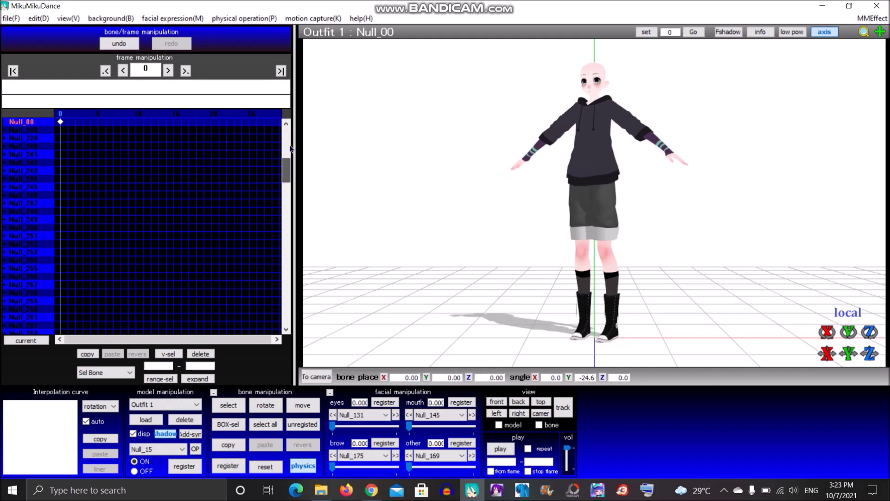
{"action": "scroll", "coordinate": [284, 144], "scroll_direction": "up", "scroll_amount": 2}
{"action": "left_click", "coordinate": [366, 417]}
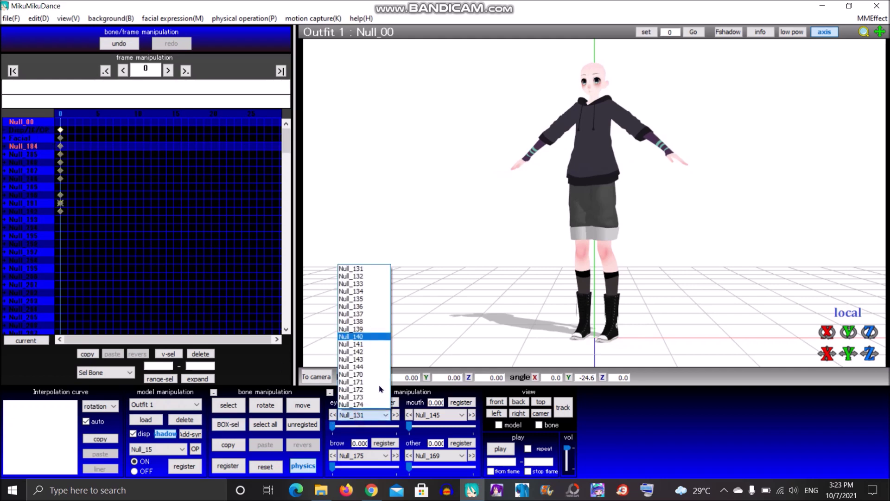
{"action": "left_click", "coordinate": [422, 414]}
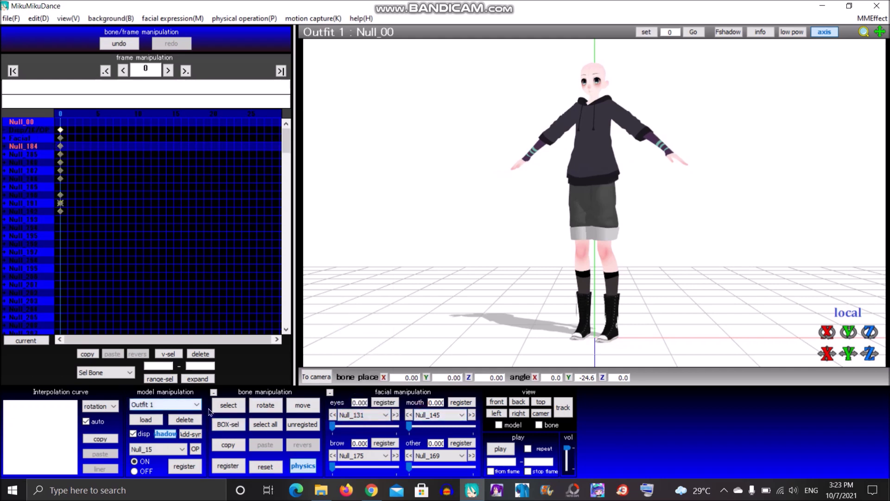
Select the waist bone of Outfit 1 and rotate it to 12.6 degrees on the X axis to test its effect
{"action": "left_click", "coordinate": [228, 404]}
{"action": "left_click", "coordinate": [597, 180]}
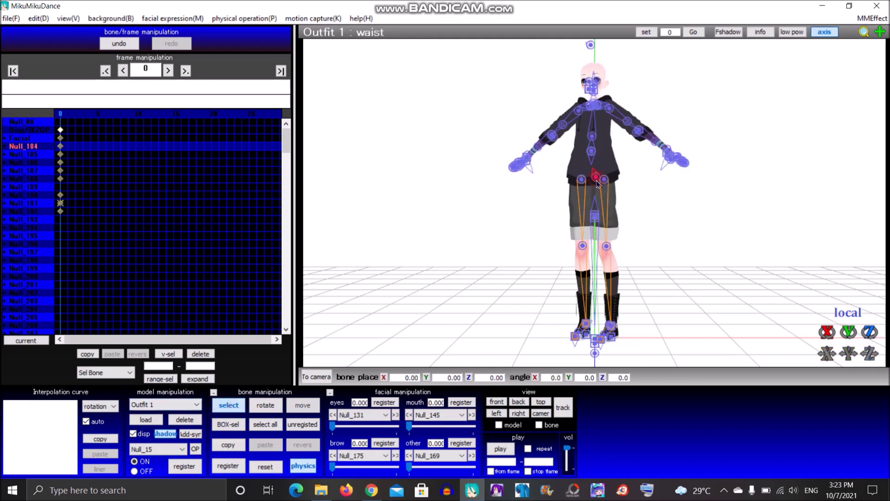
{"action": "left_click_drag", "start_coordinate": [827, 332], "coordinate": [827, 325]}
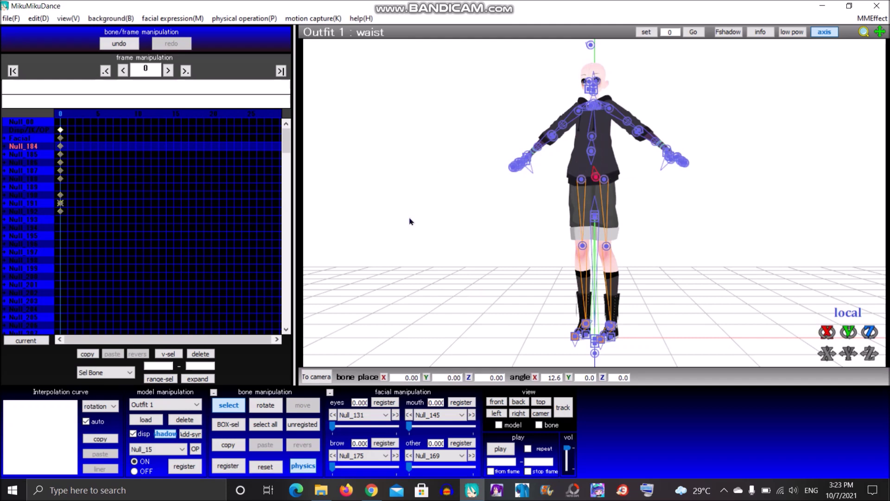
Delete the Outfit 1 model from the scene
{"action": "left_click", "coordinate": [316, 376]}
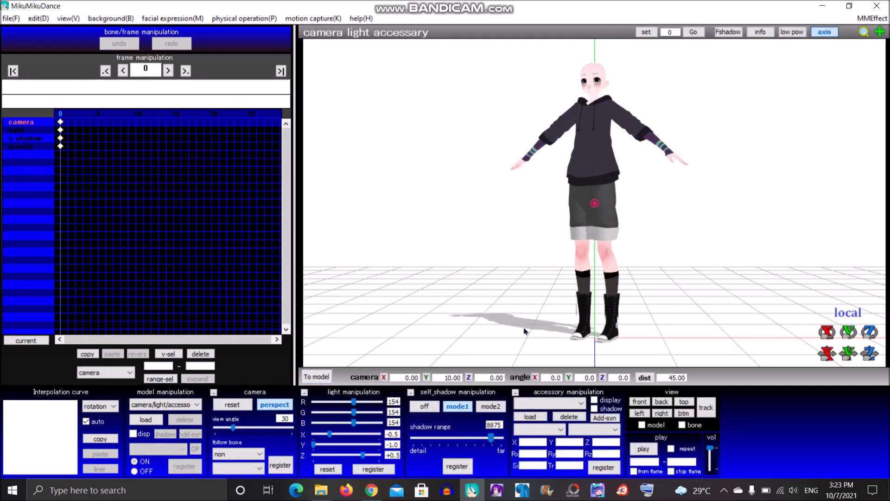
{"action": "left_click", "coordinate": [170, 407]}
{"action": "left_click", "coordinate": [160, 422]}
{"action": "left_click", "coordinate": [183, 420]}
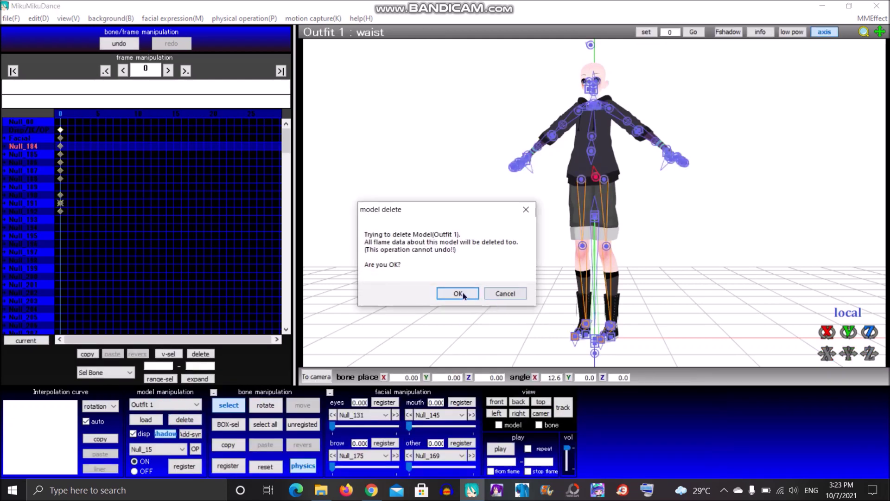
{"action": "left_click", "coordinate": [459, 292]}
Switch to File Explorer and open the recent folder Male Base Pack by FriedFlakes
{"action": "mouse_move", "coordinate": [321, 490]}
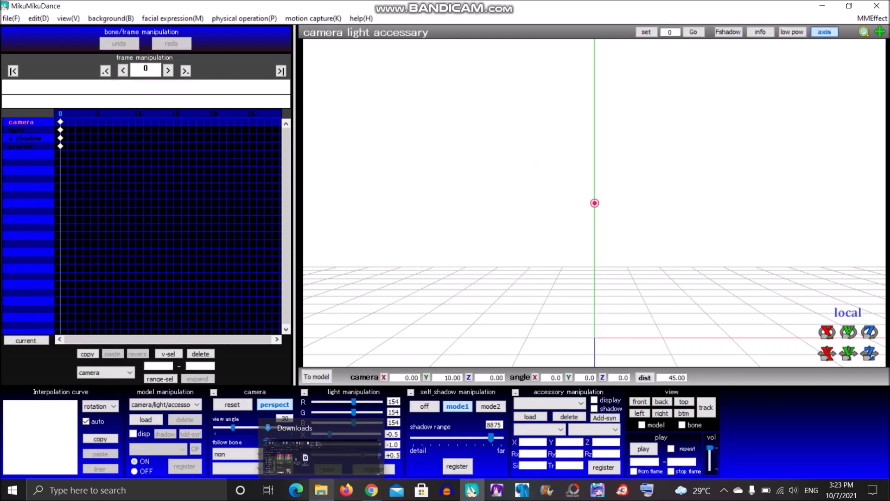
{"action": "right_click", "coordinate": [321, 490]}
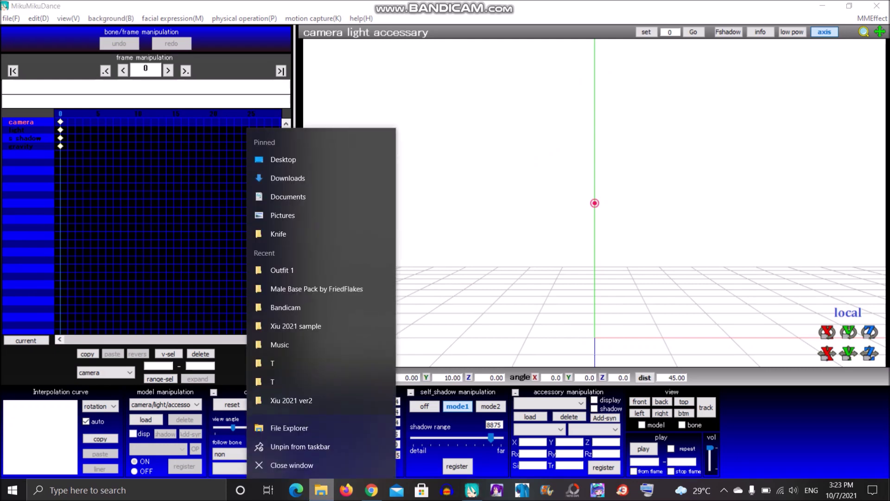
{"action": "left_click", "coordinate": [343, 291]}
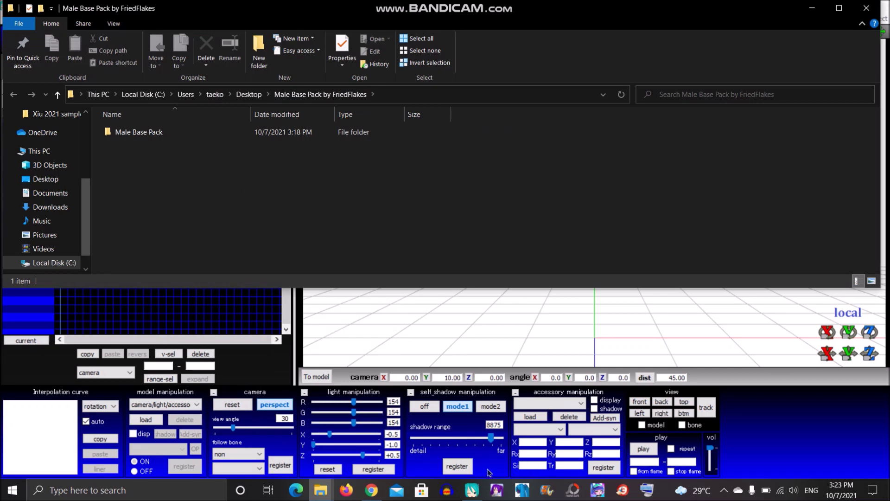
Switch to PMXEditor, maximize the model view and bring the editor window to the front
{"action": "left_click", "coordinate": [497, 490]}
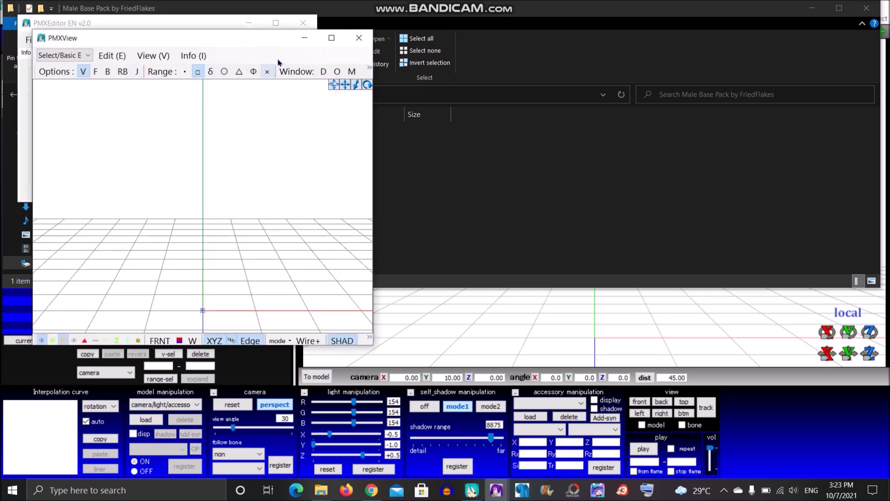
{"action": "left_click", "coordinate": [331, 38]}
{"action": "mouse_move", "coordinate": [496, 490]}
{"action": "left_click", "coordinate": [427, 439]}
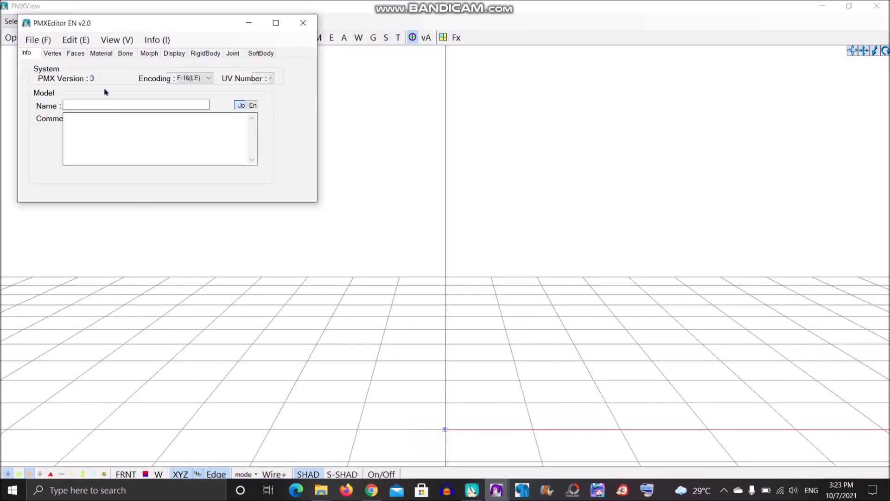
Open the Outfit 1 model file from Desktop, Male Base Pack by FriedFlakes, Male Base Pack, Outfit 1
{"action": "left_click", "coordinate": [37, 40]}
{"action": "left_click", "coordinate": [46, 66]}
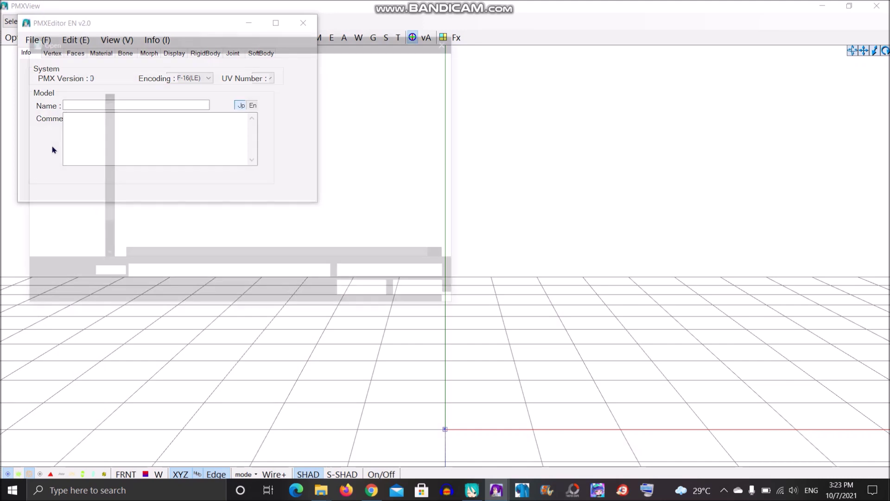
{"action": "scroll", "coordinate": [76, 235], "scroll_direction": "down", "scroll_amount": 3}
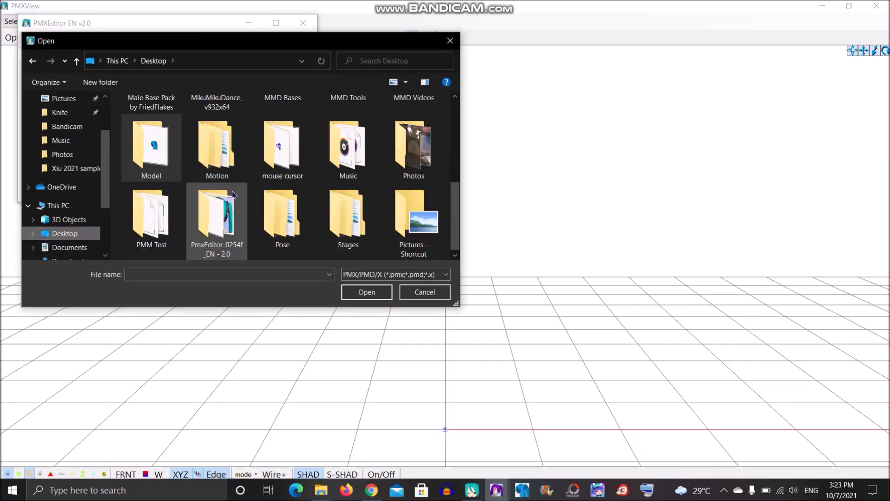
{"action": "scroll", "coordinate": [296, 190], "scroll_direction": "up", "scroll_amount": 3}
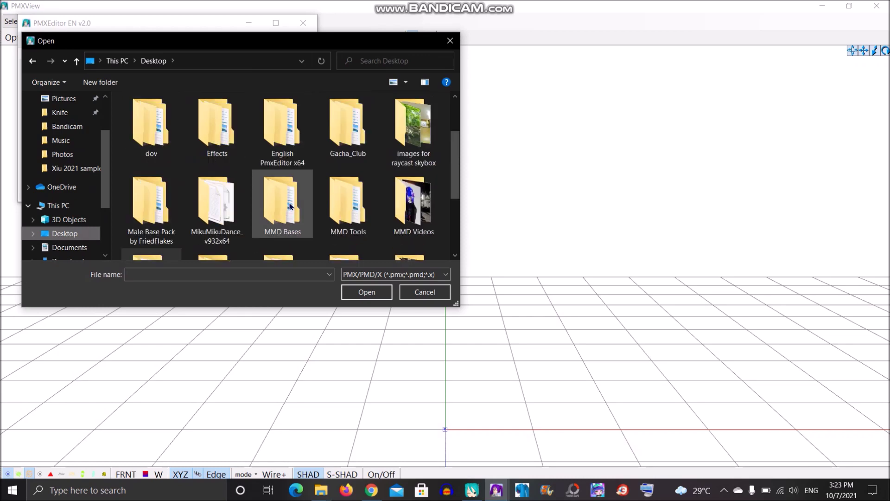
{"action": "double_click", "coordinate": [164, 216]}
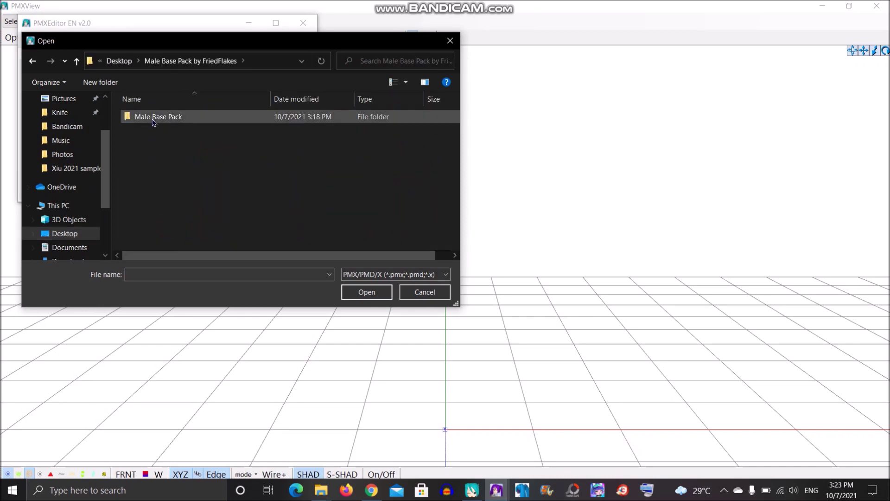
{"action": "double_click", "coordinate": [153, 118]}
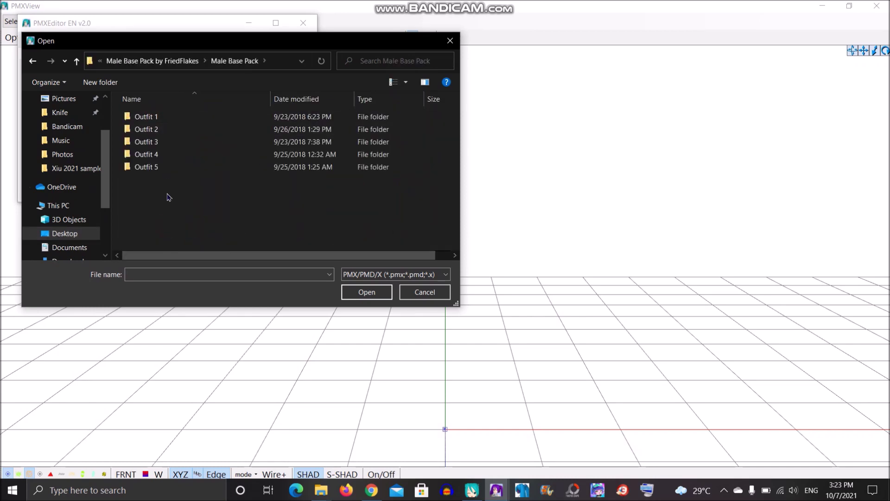
{"action": "double_click", "coordinate": [156, 120]}
{"action": "left_click", "coordinate": [168, 143]}
{"action": "left_click", "coordinate": [361, 290]}
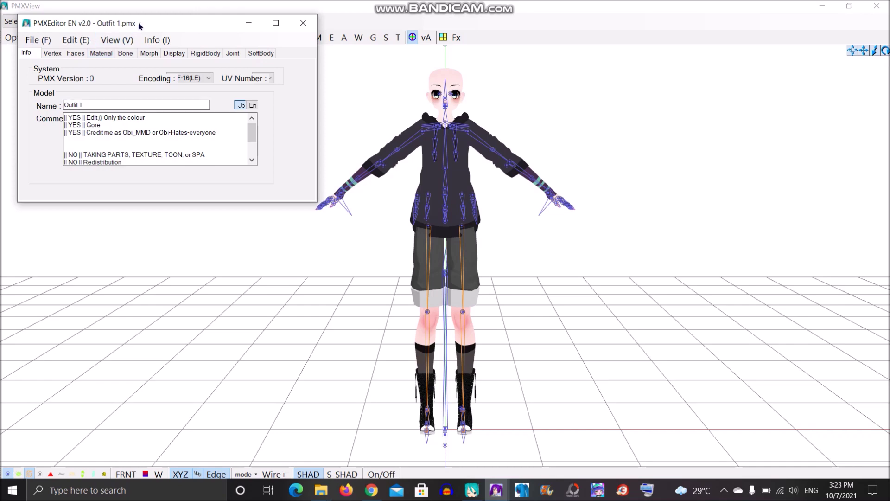
Move the editor window clear of the model, show its bone list and limit selection in the model view to bones
{"action": "left_click_drag", "start_coordinate": [139, 26], "coordinate": [711, 136]}
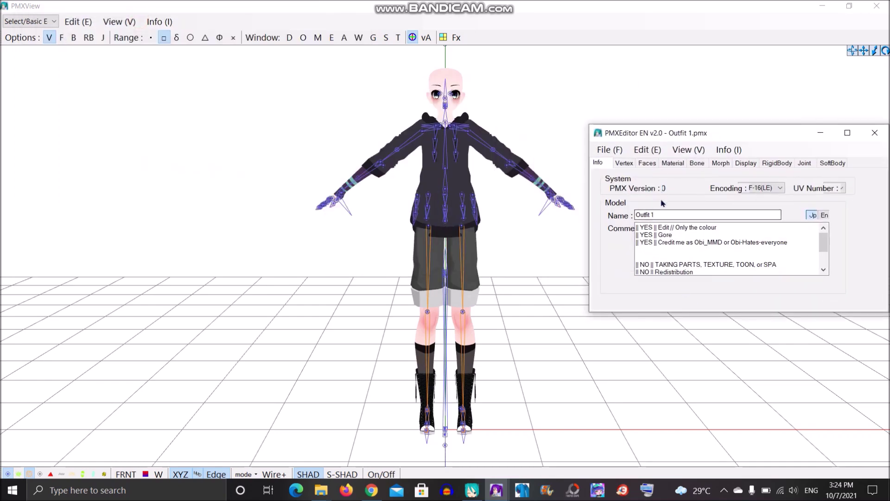
{"action": "left_click", "coordinate": [696, 164]}
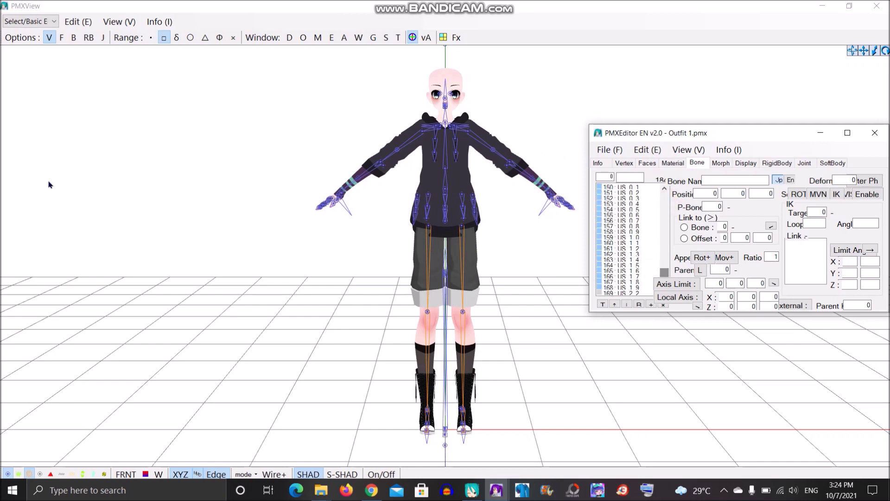
{"action": "left_click", "coordinate": [73, 37]}
{"action": "left_click", "coordinate": [48, 37]}
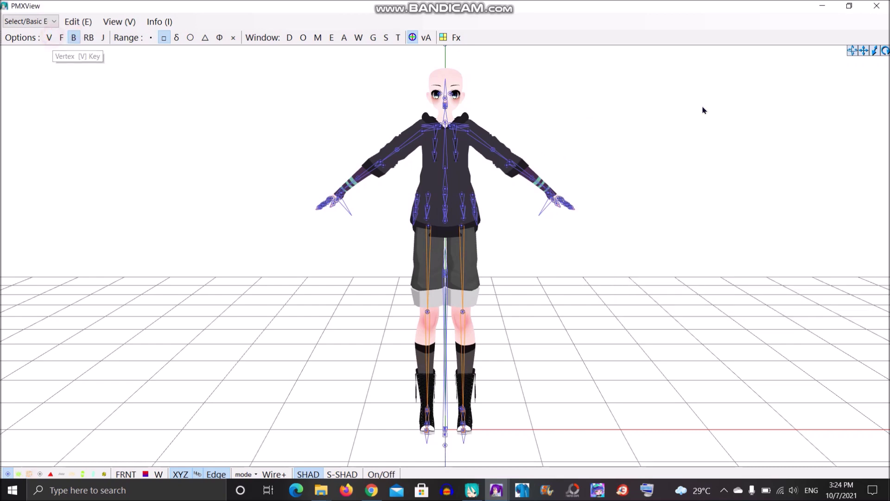
Select the waist bone (腰) at the model's hips and bring up its entry in the bone list
{"action": "right_click_drag", "start_coordinate": [686, 144], "coordinate": [523, 158]}
{"action": "scroll", "coordinate": [522, 159], "scroll_direction": "up", "scroll_amount": 3}
{"action": "scroll", "coordinate": [522, 159], "scroll_direction": "up", "scroll_amount": 5}
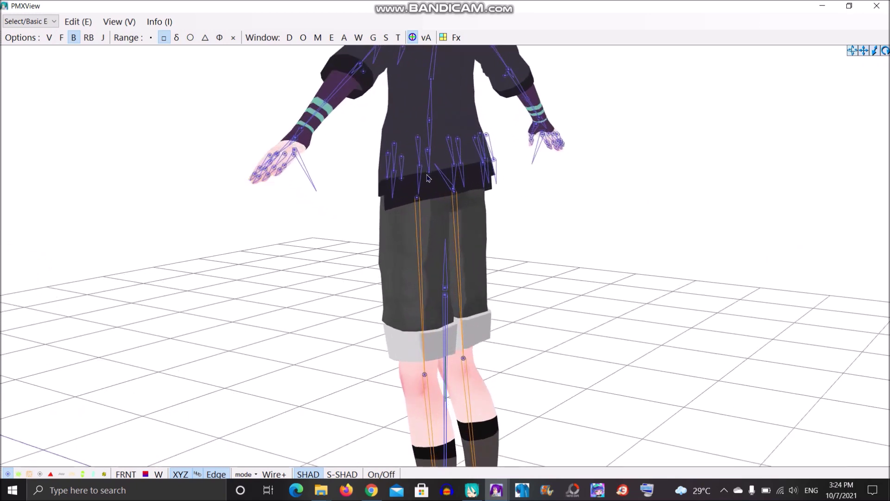
{"action": "left_click", "coordinate": [446, 192]}
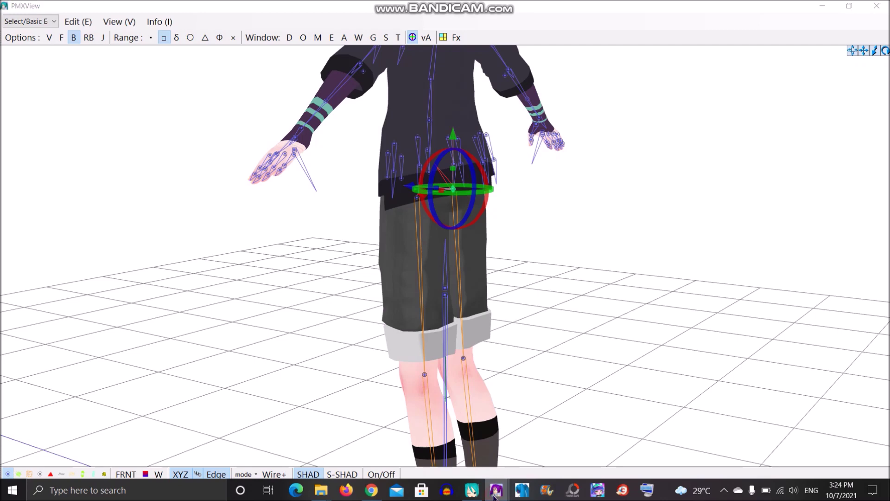
{"action": "left_click", "coordinate": [459, 448]}
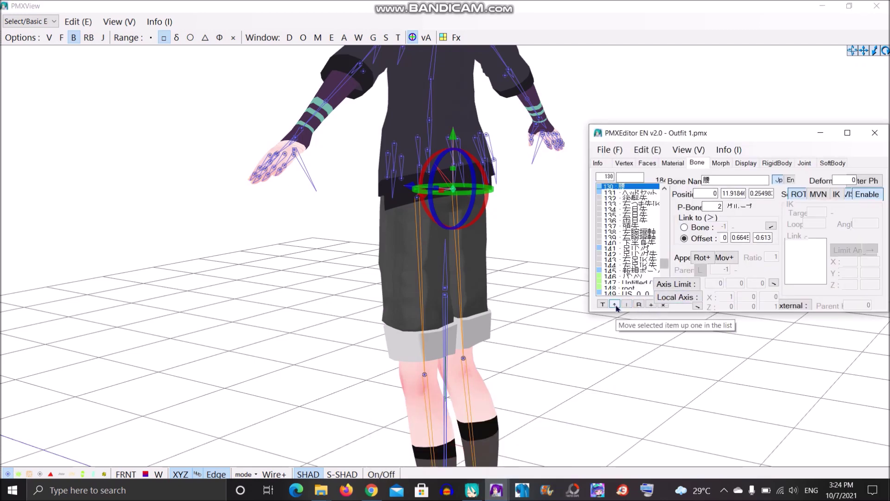
Move the waist bone 腰 up the bone list to the very top, index 0
{"action": "left_click_drag", "start_coordinate": [663, 264], "coordinate": [663, 259]}
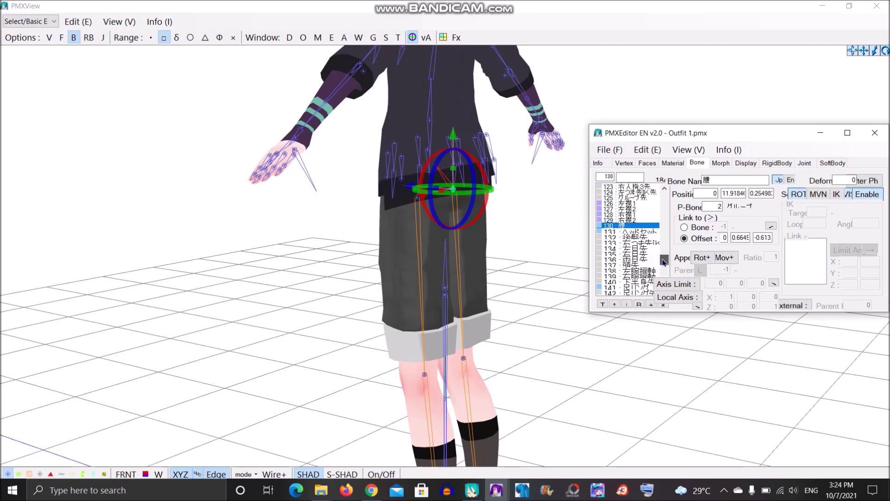
{"action": "left_click", "coordinate": [614, 304]}
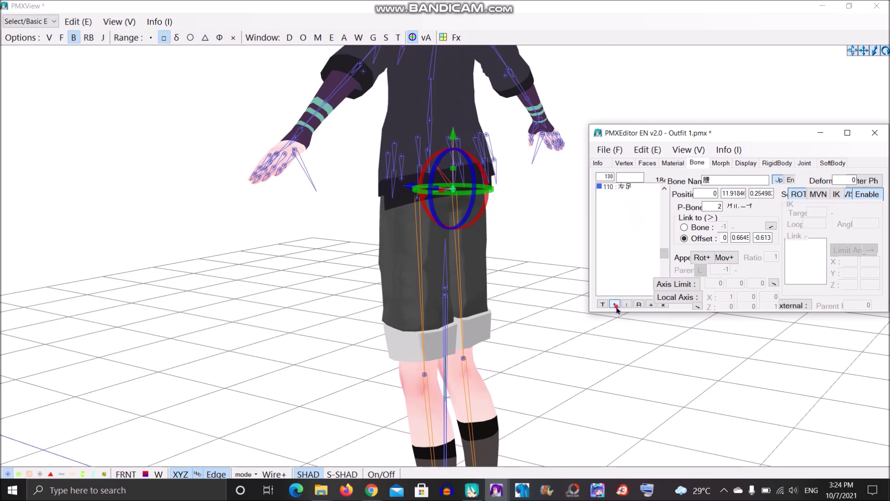
{"action": "left_click", "coordinate": [615, 304]}
{"action": "left_click", "coordinate": [615, 305]}
{"action": "left_click", "coordinate": [615, 305]}
{"action": "left_click", "coordinate": [615, 305]}
{"action": "left_click", "coordinate": [614, 305]}
{"action": "left_click", "coordinate": [614, 304]}
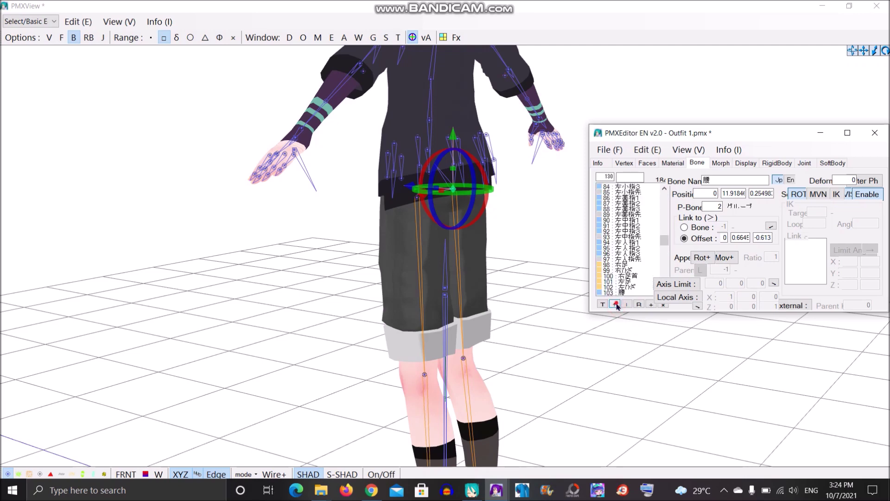
{"action": "left_click", "coordinate": [615, 304]}
{"action": "left_click", "coordinate": [614, 305]}
{"action": "left_click", "coordinate": [615, 304]}
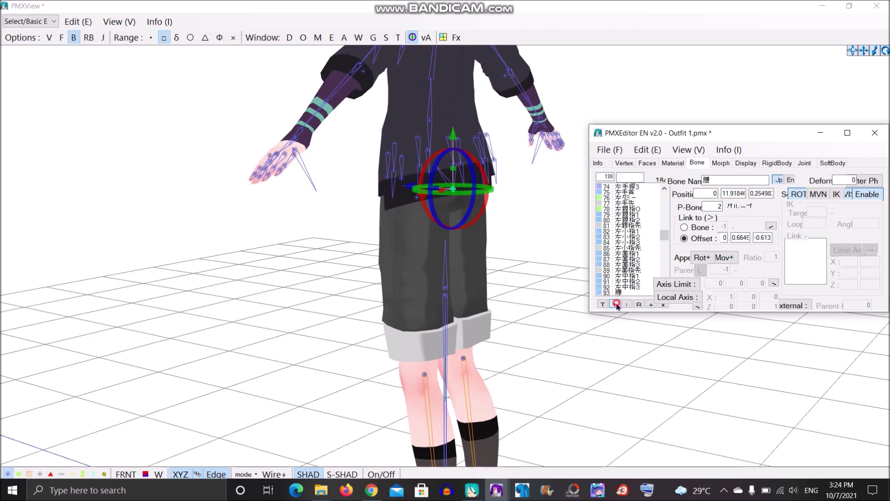
{"action": "left_click", "coordinate": [615, 304]}
{"action": "left_click", "coordinate": [616, 305]}
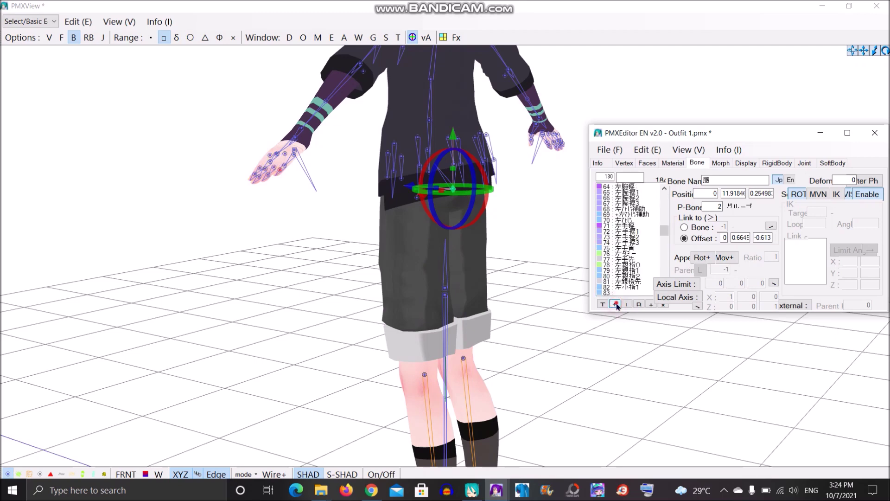
{"action": "left_click", "coordinate": [616, 305]}
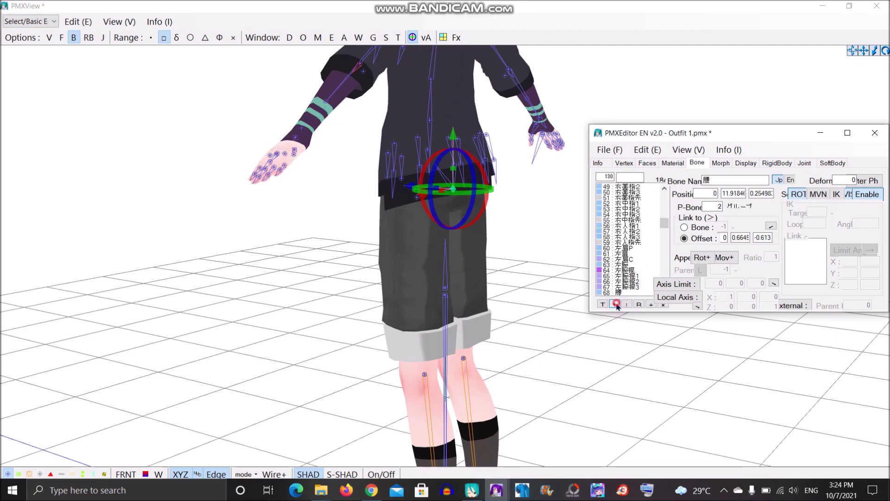
{"action": "left_click", "coordinate": [616, 305]}
{"action": "left_click", "coordinate": [616, 304]}
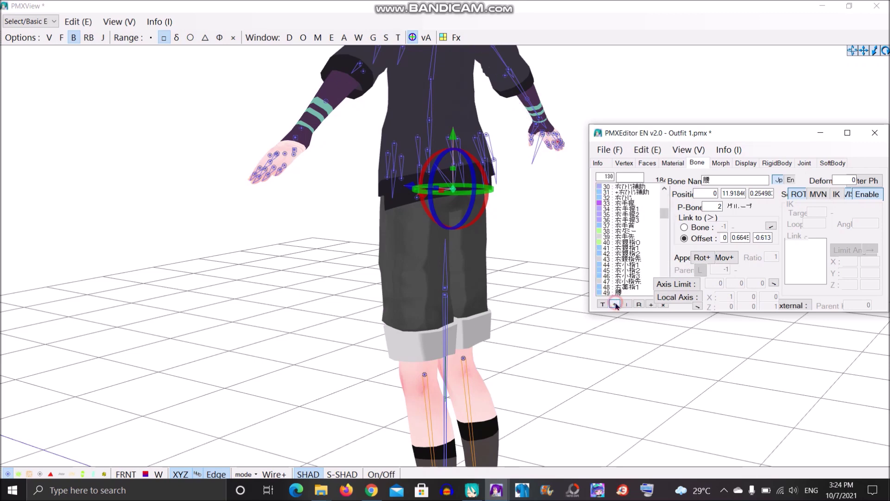
{"action": "left_click", "coordinate": [615, 304]}
{"action": "left_click", "coordinate": [615, 305]}
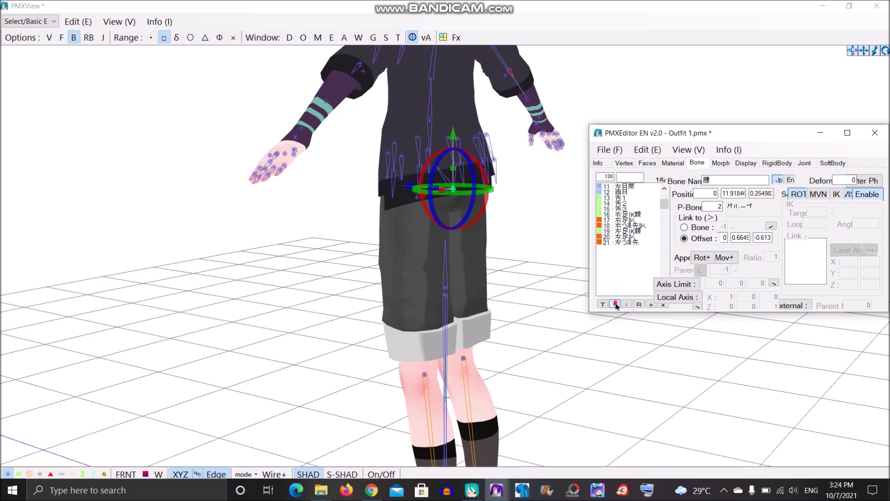
{"action": "left_click", "coordinate": [616, 305]}
{"action": "left_click", "coordinate": [615, 304]}
{"action": "left_click", "coordinate": [615, 305]}
{"action": "left_click", "coordinate": [616, 304]}
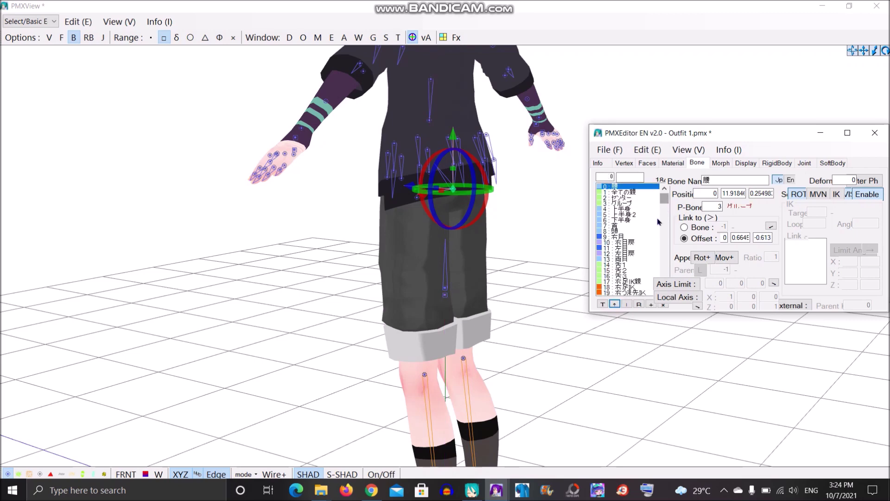
Move the waist bone 腰 down three places to index 3, directly below グループ and above 上半身
{"action": "left_click", "coordinate": [627, 305]}
{"action": "left_click", "coordinate": [627, 305]}
{"action": "left_click", "coordinate": [627, 305]}
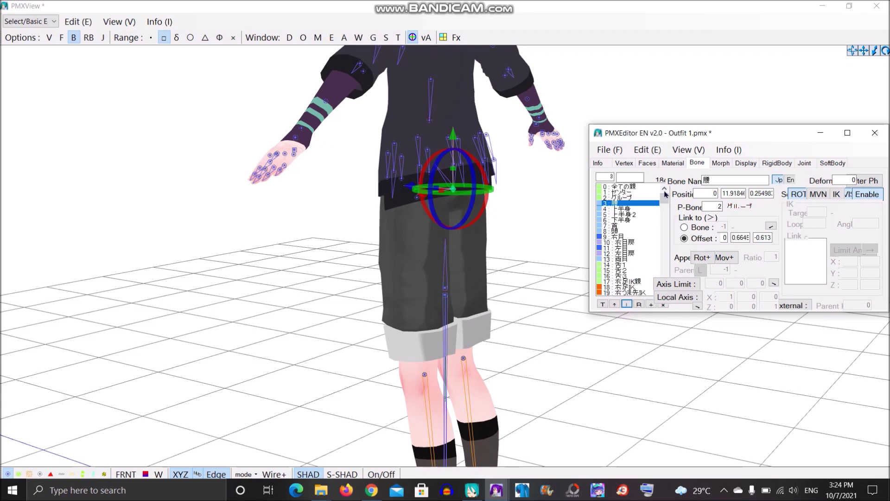
Set the parent bone of 上半身 and 下半身 to 3, the waist bone 腰
{"action": "left_click", "coordinate": [630, 221]}
{"action": "left_click", "coordinate": [629, 209], "text": "ctrl"}
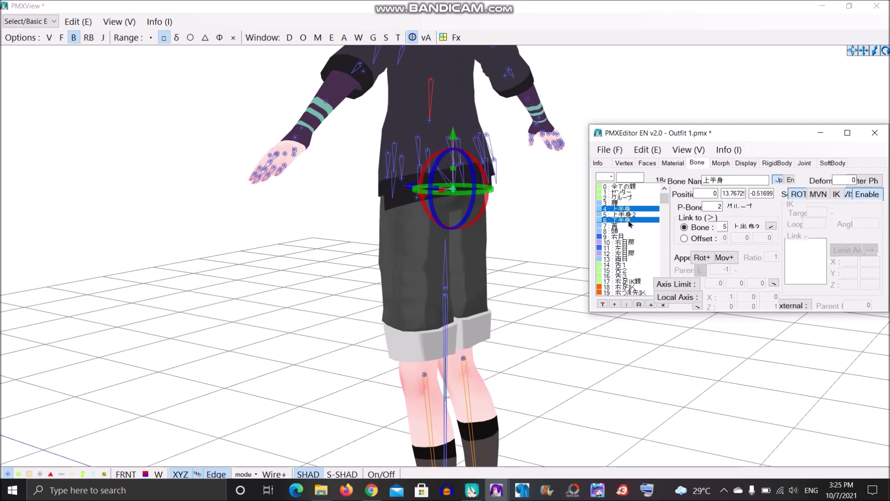
{"action": "double_click", "coordinate": [713, 207]}
{"action": "type", "text": "3"}
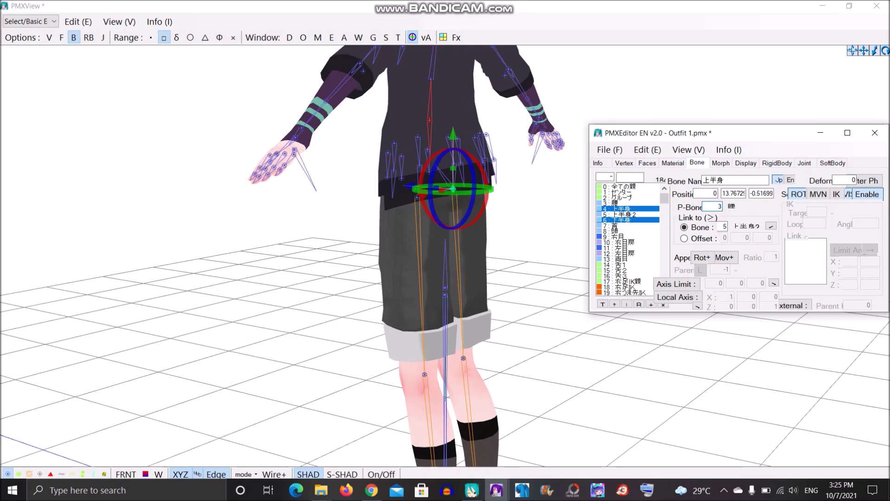
{"action": "left_click", "coordinate": [530, 227]}
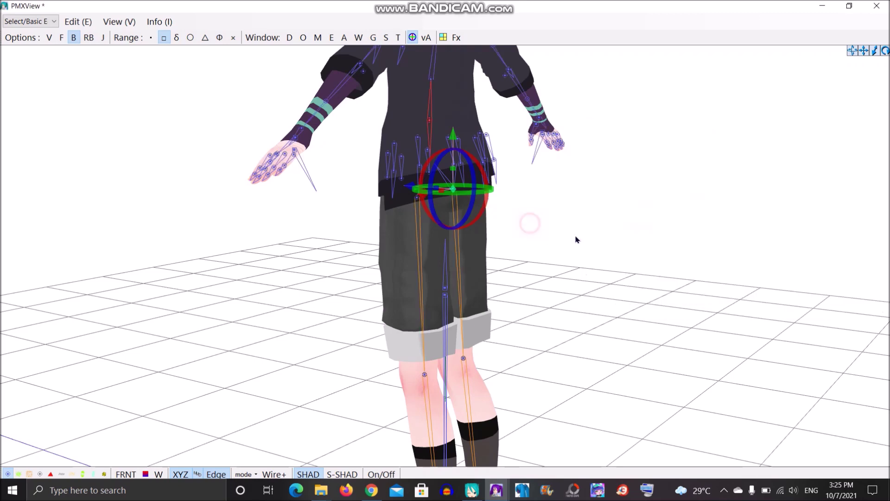
Test-rotate the waist bone 腰 in TransformView to check the upper body's movement, undo the rotation and minimize the window
{"action": "left_click", "coordinate": [398, 37]}
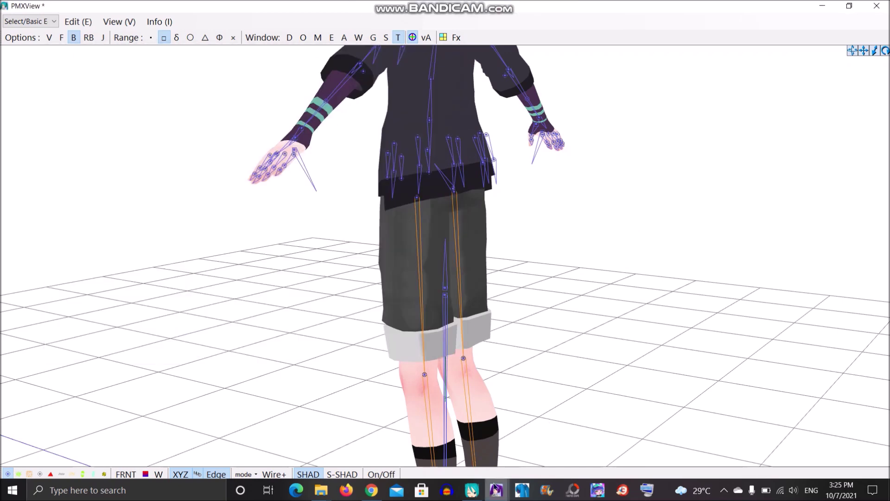
{"action": "mouse_move", "coordinate": [496, 489]}
{"action": "left_click", "coordinate": [599, 446]}
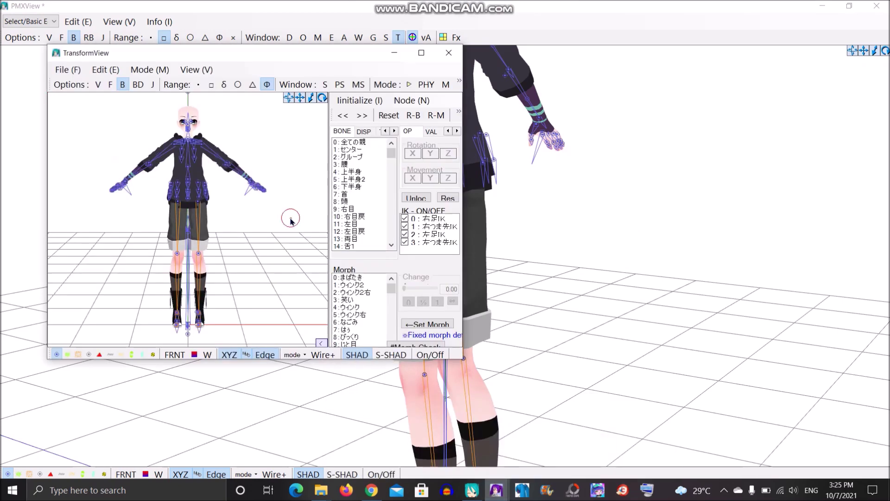
{"action": "scroll", "coordinate": [289, 220], "scroll_direction": "up", "scroll_amount": 2}
{"action": "left_click", "coordinate": [350, 160]}
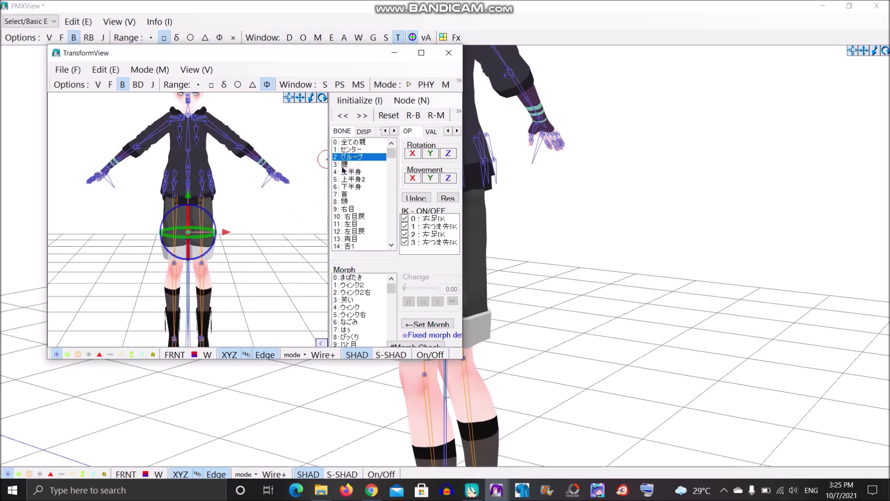
{"action": "left_click", "coordinate": [345, 163]}
{"action": "left_click_drag", "start_coordinate": [288, 98], "coordinate": [220, 172]}
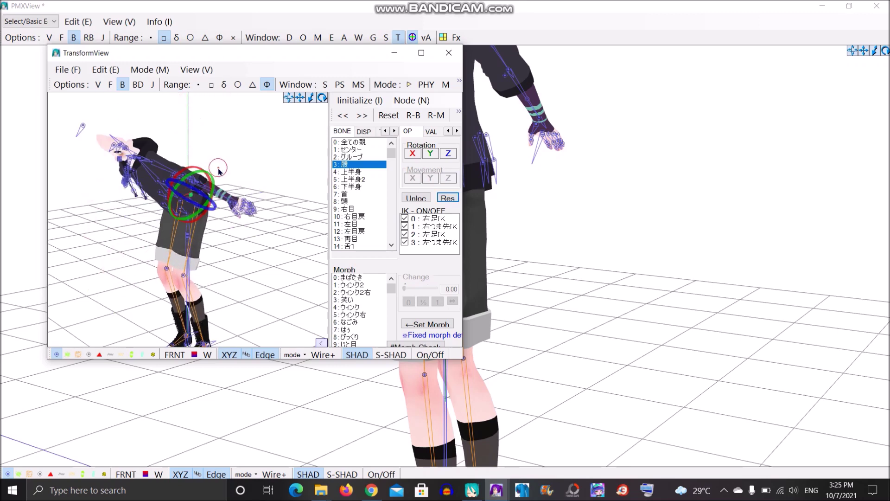
{"action": "key", "text": "ctrl+z"}
{"action": "left_click", "coordinate": [393, 53]}
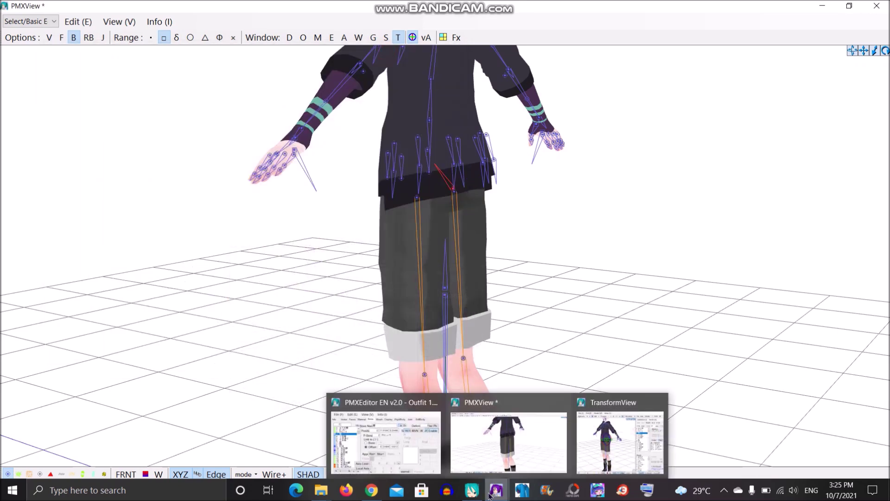
Save the edited model over the existing Outfit 1.pmx
{"action": "left_click", "coordinate": [609, 150]}
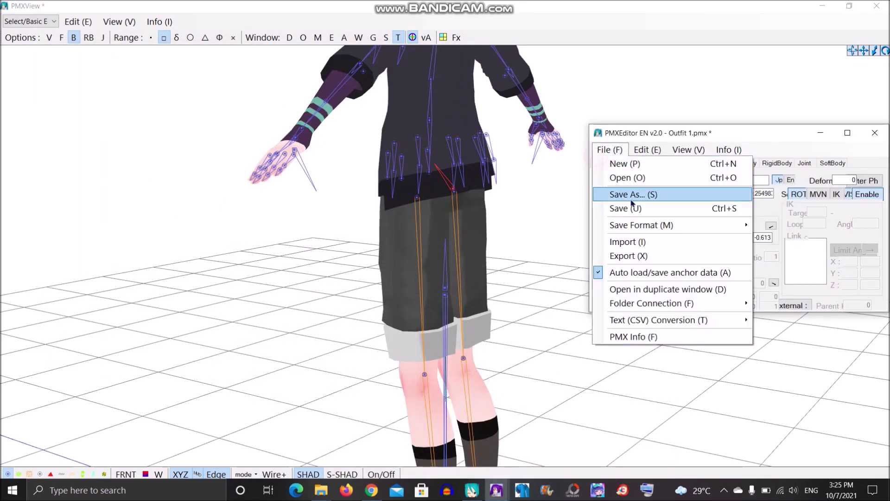
{"action": "left_click", "coordinate": [629, 208]}
{"action": "left_click", "coordinate": [581, 254]}
{"action": "left_click", "coordinate": [793, 402]}
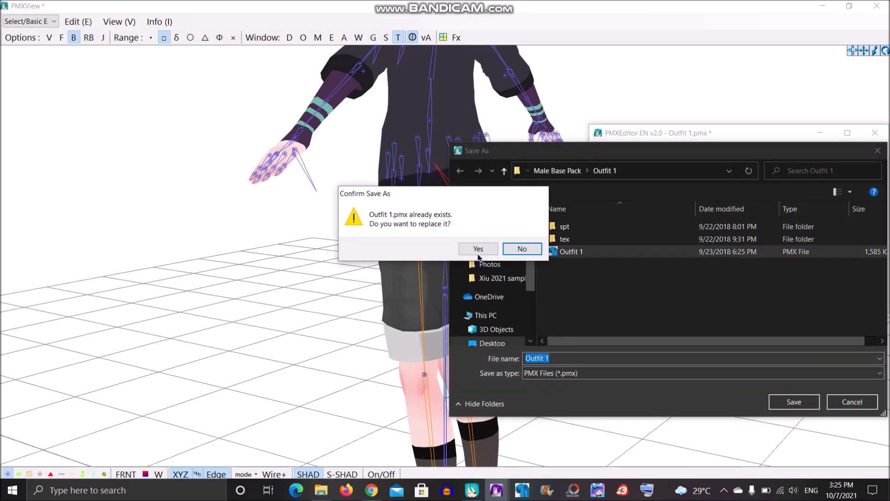
{"action": "key", "text": "Return"}
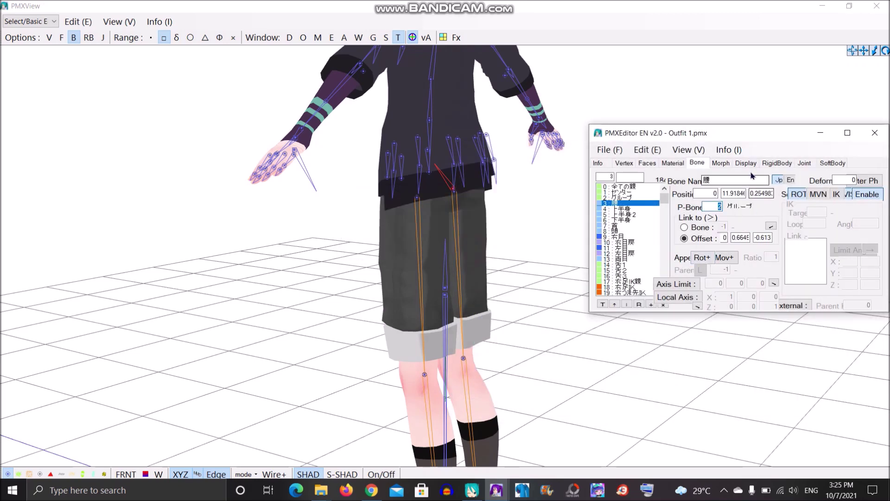
Delete all surplus display frames after その他, from 体(上) at index 10 to the end of the list
{"action": "left_click", "coordinate": [745, 163]}
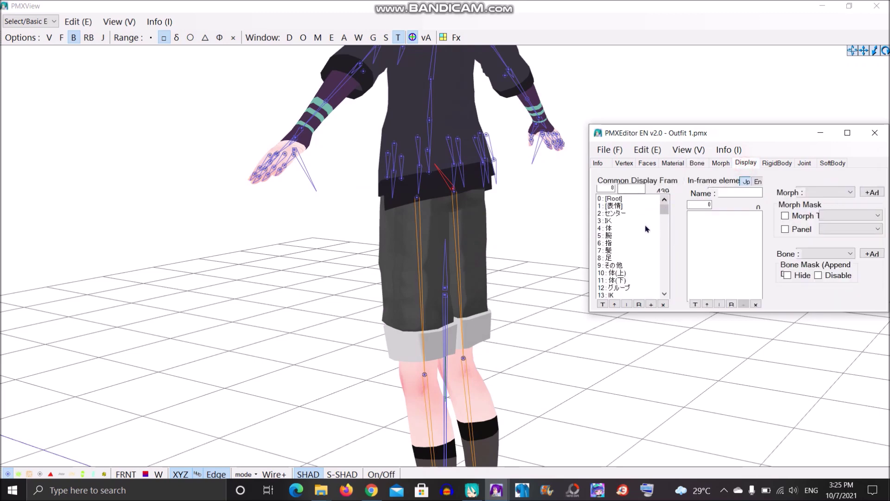
{"action": "mouse_move", "coordinate": [664, 209]}
{"action": "left_mouse_down"}
{"action": "mouse_move", "coordinate": [668, 245]}
{"action": "mouse_move", "coordinate": [666, 212]}
{"action": "left_mouse_up"}
{"action": "left_click_drag", "start_coordinate": [630, 274], "coordinate": [626, 351]}
{"action": "left_click", "coordinate": [663, 304]}
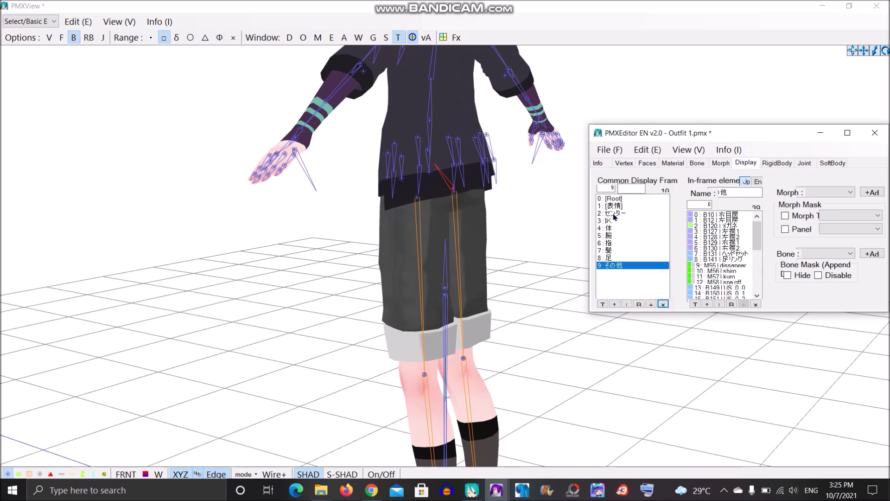
Remove the duplicate センター entry and the 全ての親 entry from the センター display frame
{"action": "left_click", "coordinate": [615, 214]}
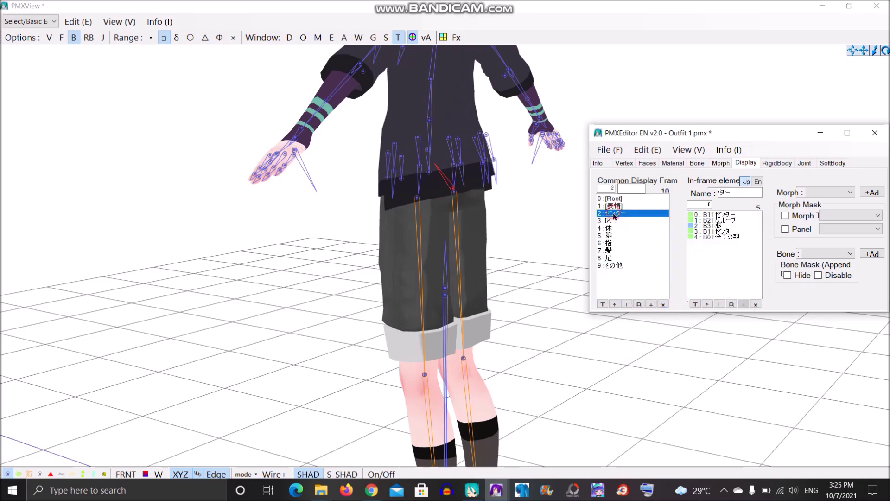
{"action": "left_click", "coordinate": [730, 237]}
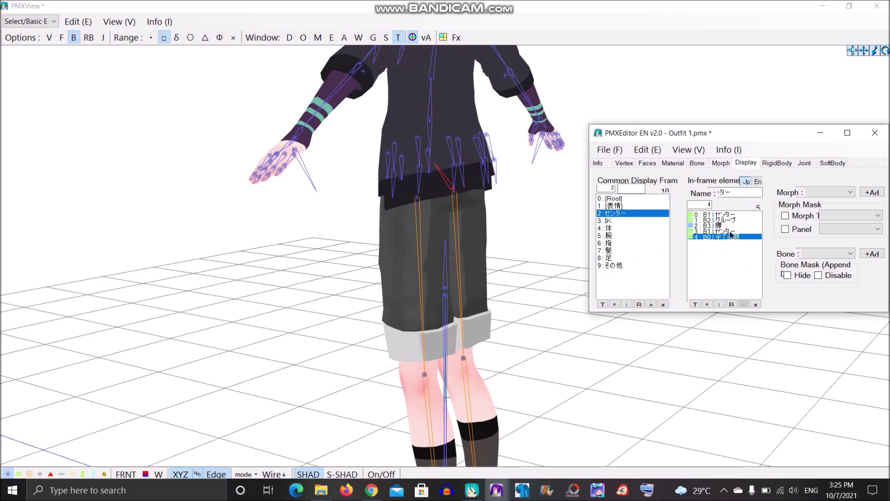
{"action": "left_click", "coordinate": [729, 231], "text": "shift"}
{"action": "left_click", "coordinate": [756, 304]}
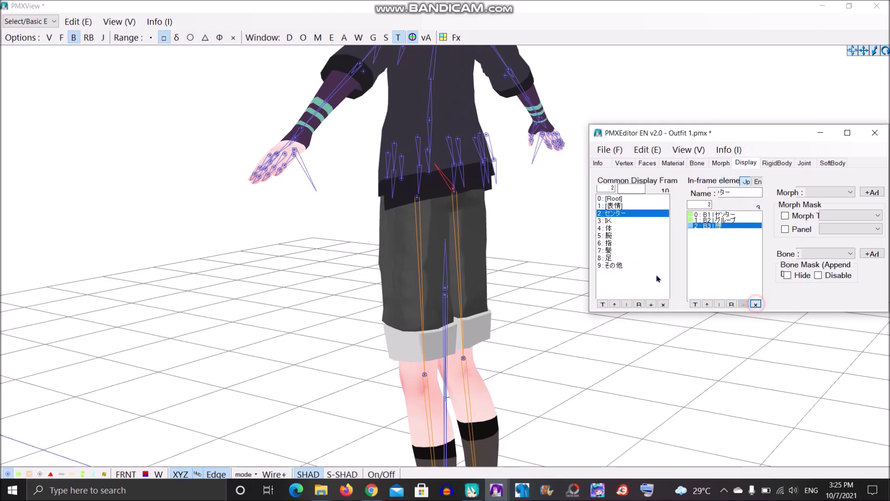
Switch the display frame names to English and bring up the display pane notes in Notepad beside the editor
{"action": "left_click", "coordinate": [626, 213]}
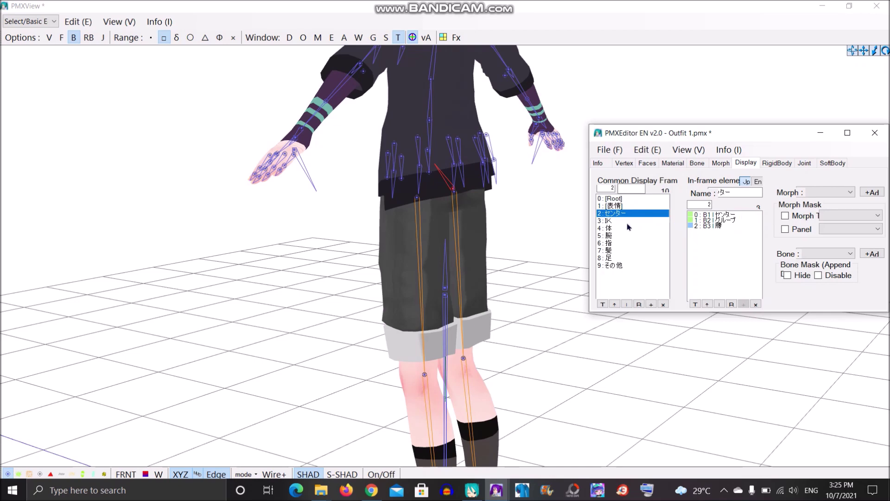
{"action": "left_click", "coordinate": [757, 182]}
{"action": "mouse_move", "coordinate": [498, 495]}
{"action": "mouse_move", "coordinate": [468, 6]}
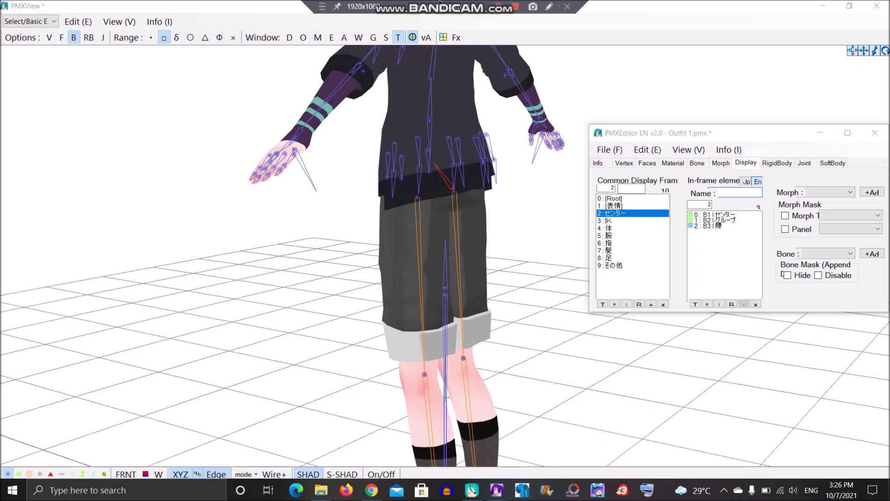
{"action": "left_click", "coordinate": [604, 167]}
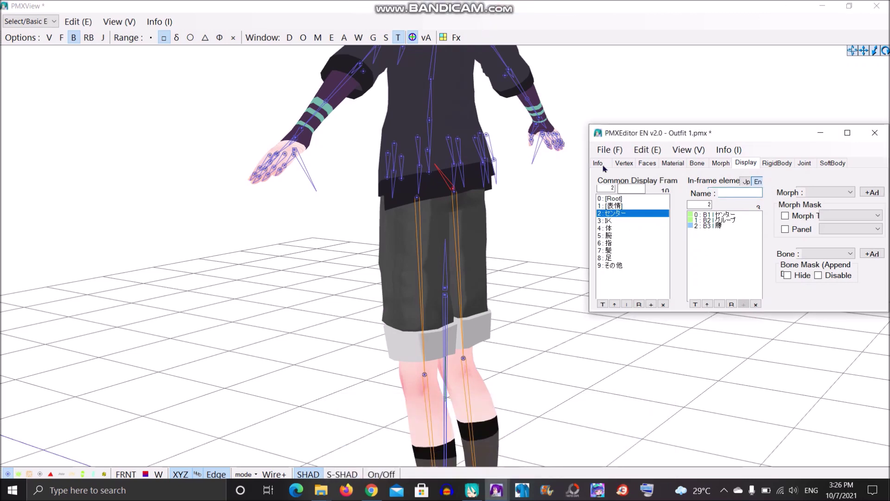
{"action": "left_click", "coordinate": [609, 221]}
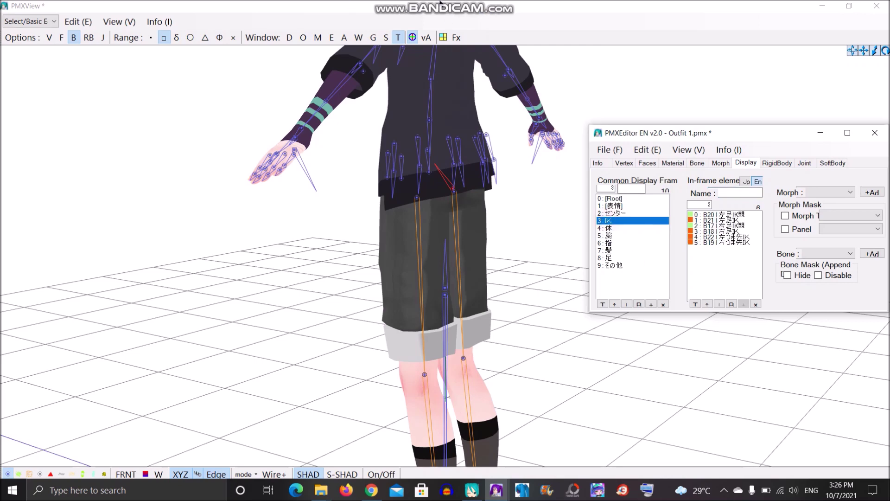
{"action": "mouse_move", "coordinate": [441, 2]}
{"action": "left_click", "coordinate": [499, 7]}
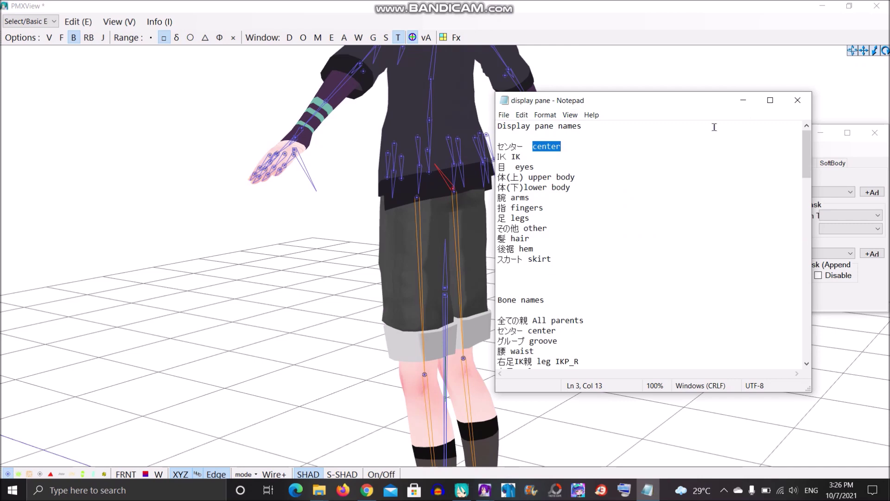
{"action": "left_click_drag", "start_coordinate": [704, 102], "coordinate": [466, 100]}
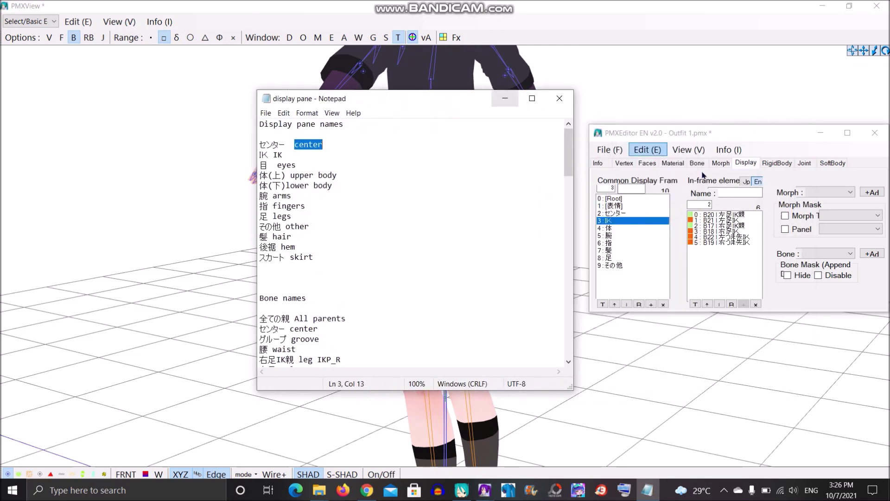
Clear the name entered on the IK frame and set the センター frame's English name to center
{"action": "left_click", "coordinate": [746, 193]}
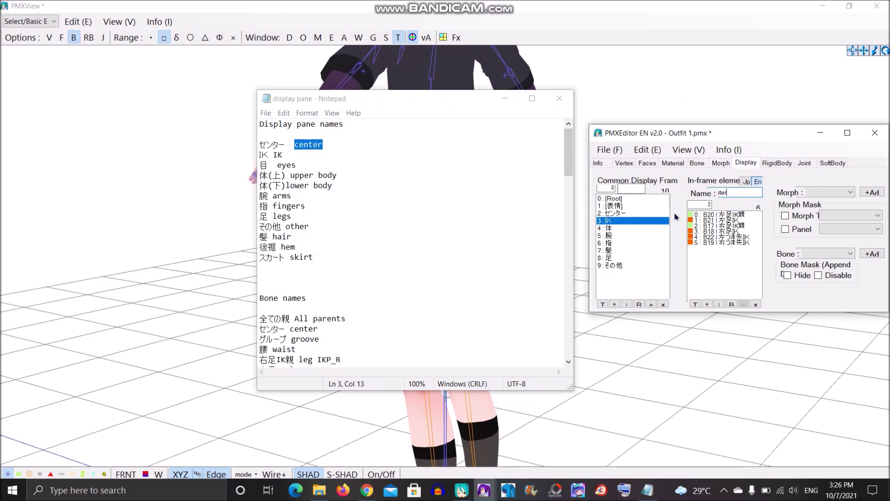
{"action": "key", "text": "BackSpace"}
{"action": "left_click", "coordinate": [633, 213]}
{"action": "left_click", "coordinate": [750, 193]}
{"action": "type", "text": "center"}
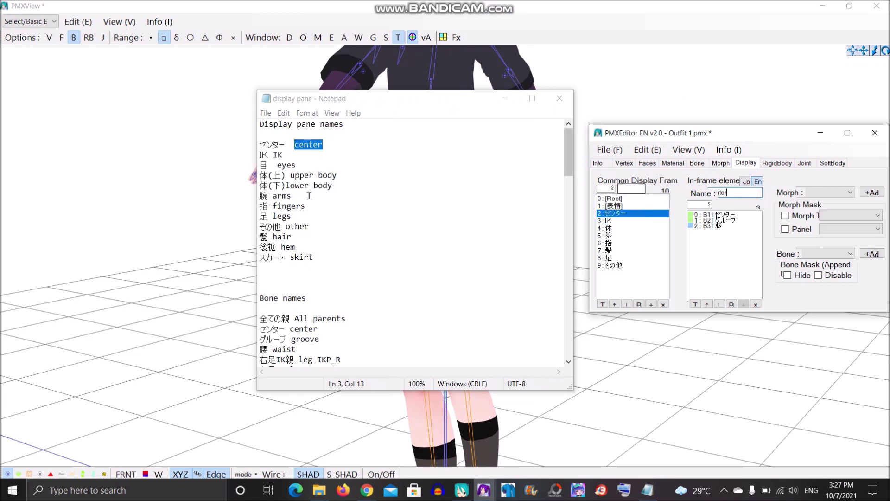
Set the English name of the IK display frame to IK, copied from the notes
{"action": "double_click", "coordinate": [278, 155]}
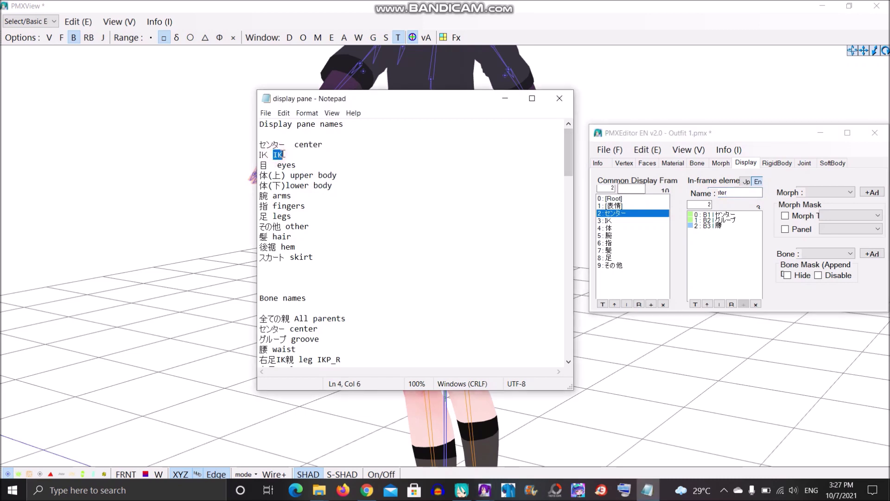
{"action": "left_click", "coordinate": [633, 221]}
{"action": "left_click", "coordinate": [736, 193]}
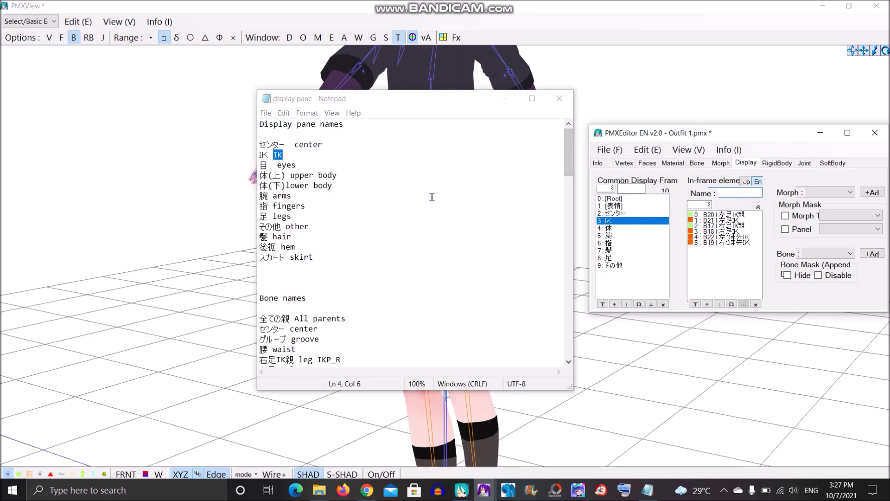
Name the 体 display frame body in English and delete its repeated 首 and 下半身 entries at indices 11 to 14
{"action": "double_click", "coordinate": [326, 175]}
{"action": "key", "text": "ctrl+c"}
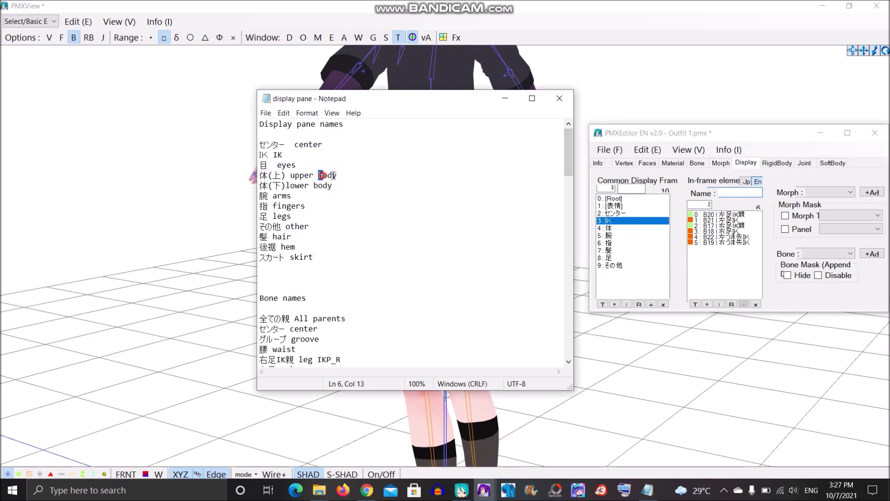
{"action": "left_click", "coordinate": [633, 228]}
{"action": "left_click", "coordinate": [732, 193]}
{"action": "key", "text": "ctrl+v"}
{"action": "left_click_drag", "start_coordinate": [734, 291], "coordinate": [733, 277]}
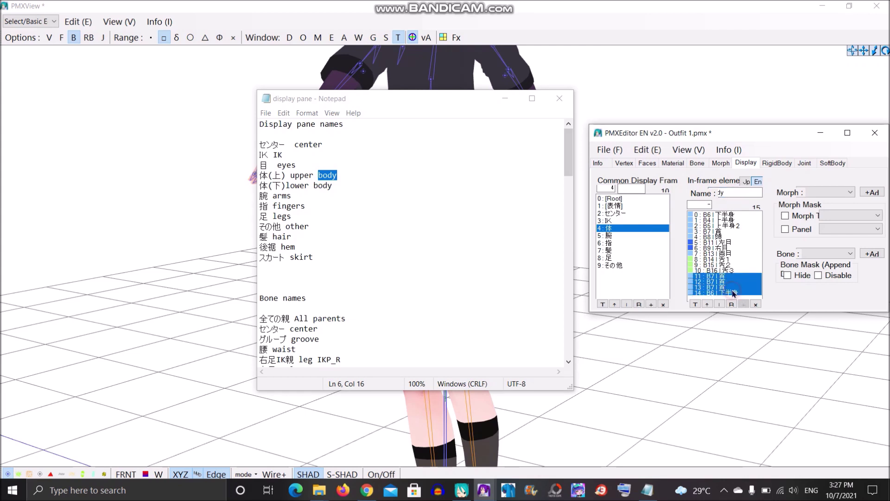
{"action": "left_click", "coordinate": [755, 304]}
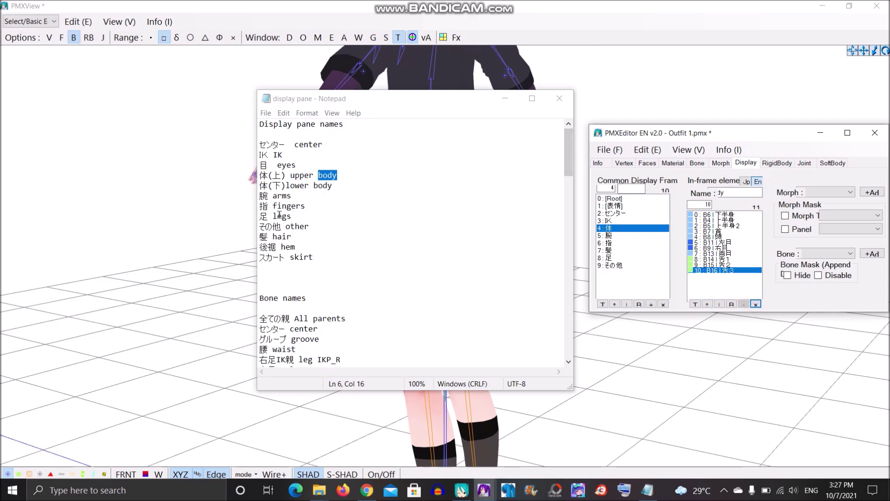
Set the English names of the 腕 and 指 display frames to arms and fingers, copied from the notes
{"action": "left_click_drag", "start_coordinate": [275, 199], "coordinate": [299, 199]}
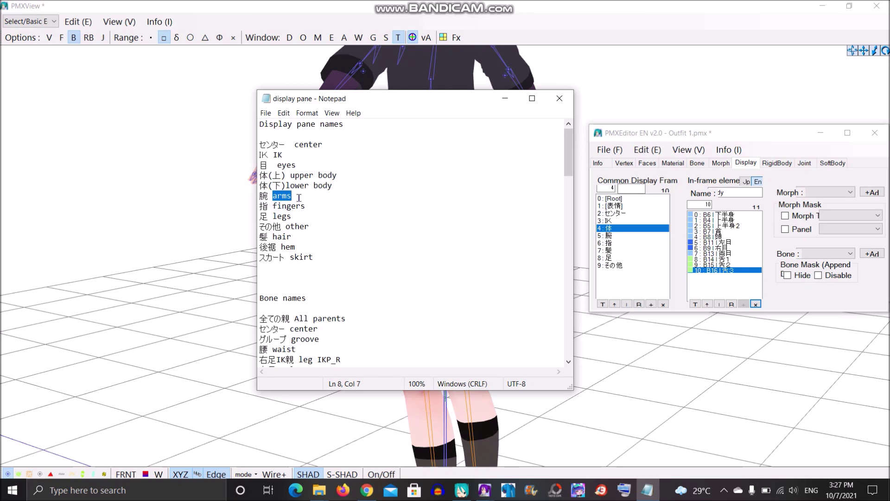
{"action": "left_click", "coordinate": [634, 235]}
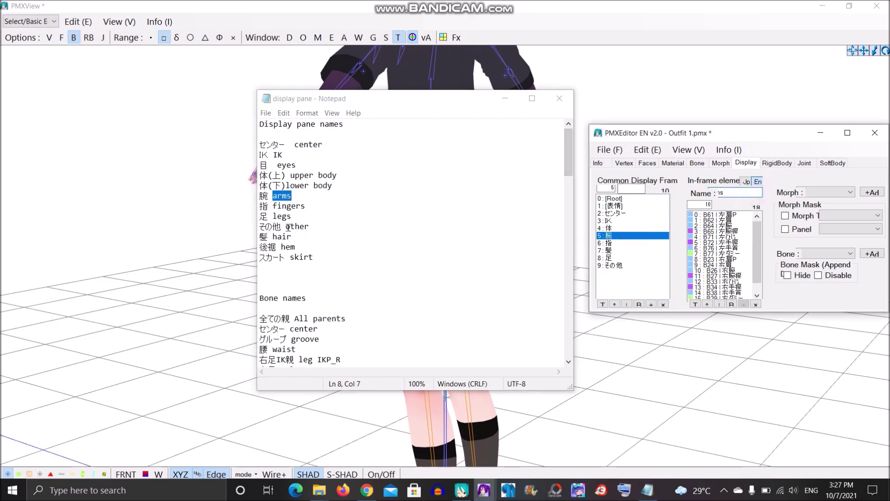
{"action": "left_click_drag", "start_coordinate": [273, 207], "coordinate": [305, 207]}
{"action": "key", "text": "ctrl+c"}
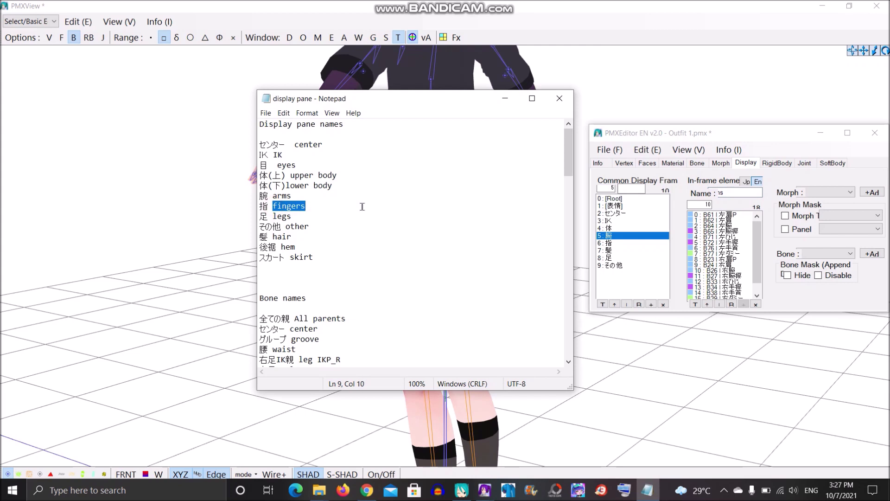
{"action": "left_click", "coordinate": [609, 244]}
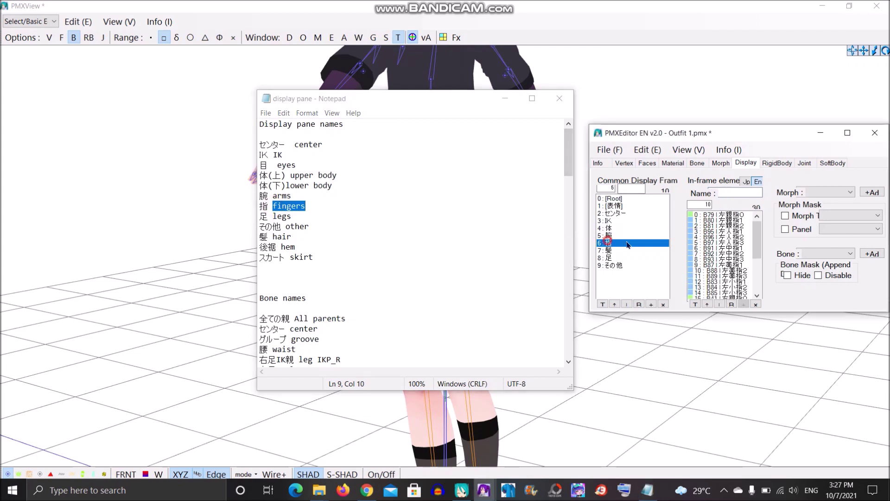
{"action": "left_click", "coordinate": [722, 194]}
{"action": "key", "text": "ctrl+v"}
Set the English names of the 足 and 髪 display frames to legs and hair, copied from the notes
{"action": "left_click_drag", "start_coordinate": [273, 217], "coordinate": [292, 216]}
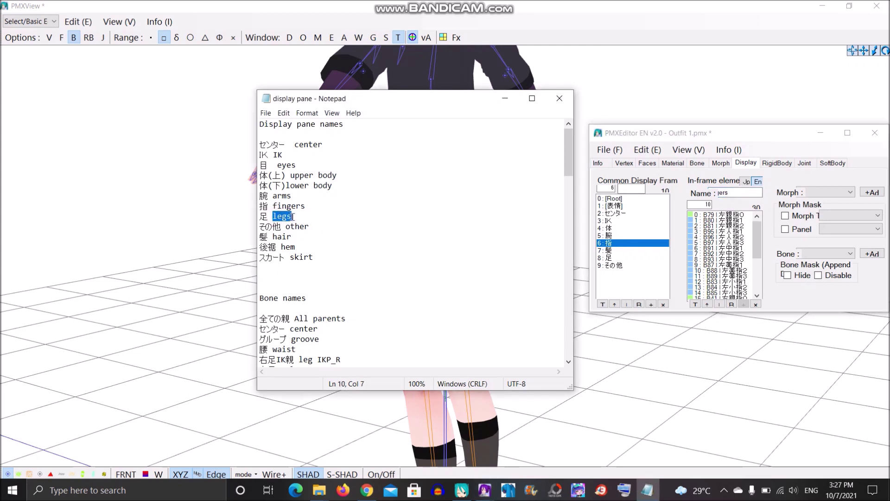
{"action": "left_click", "coordinate": [609, 251]}
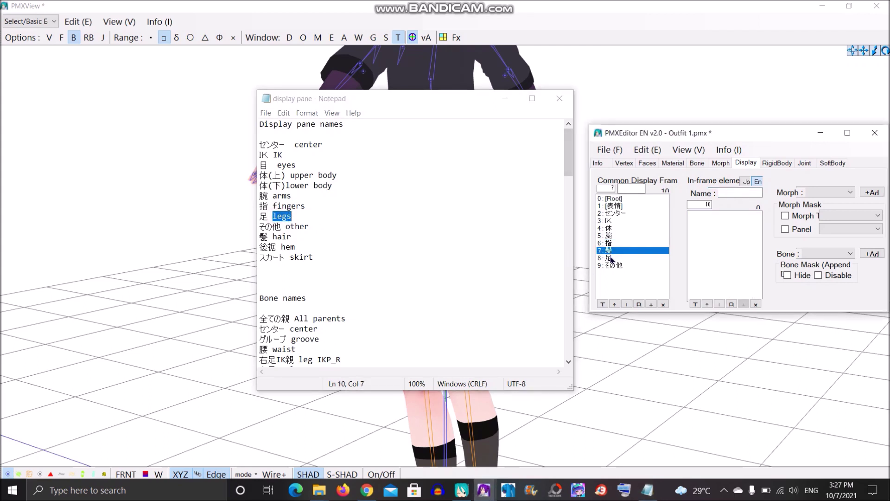
{"action": "left_click", "coordinate": [611, 258]}
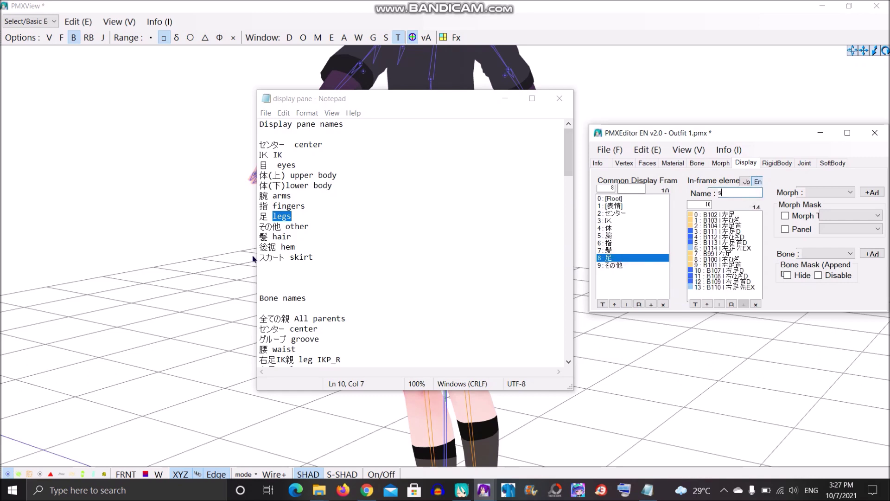
{"action": "left_click_drag", "start_coordinate": [273, 237], "coordinate": [299, 235]}
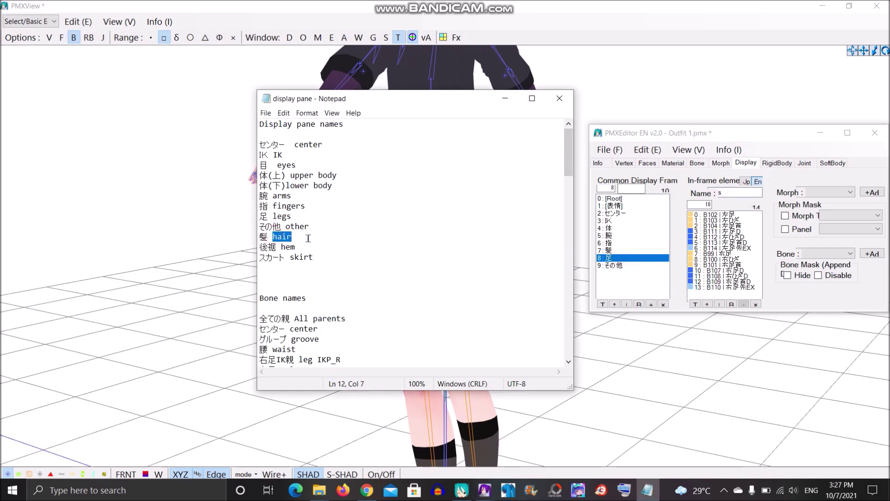
{"action": "left_click", "coordinate": [607, 250]}
{"action": "left_click", "coordinate": [737, 193]}
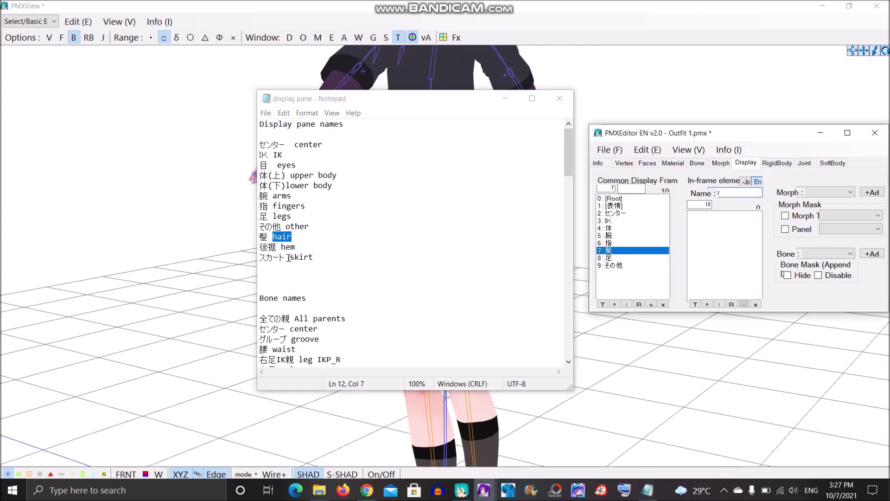
Set the English name of the その他 display frame to other, copied from the notes, and put the notes away
{"action": "left_click_drag", "start_coordinate": [289, 227], "coordinate": [321, 226]}
{"action": "key", "text": "ctrl+c"}
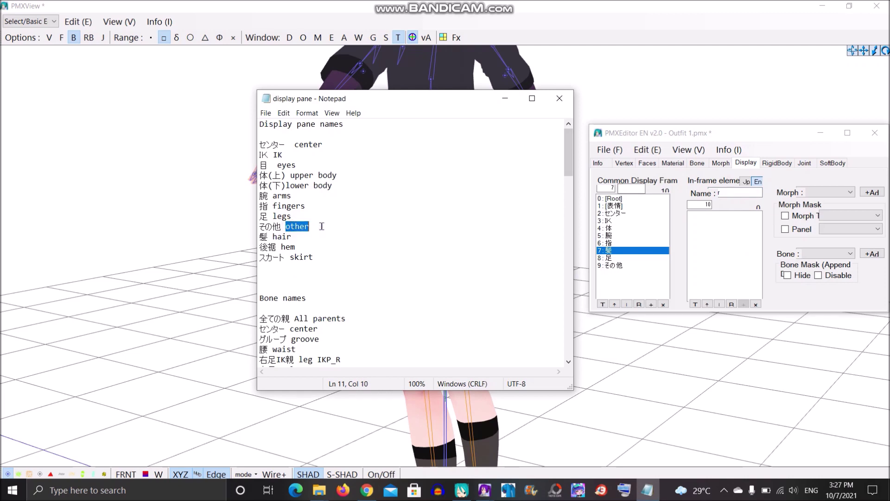
{"action": "left_click", "coordinate": [612, 265]}
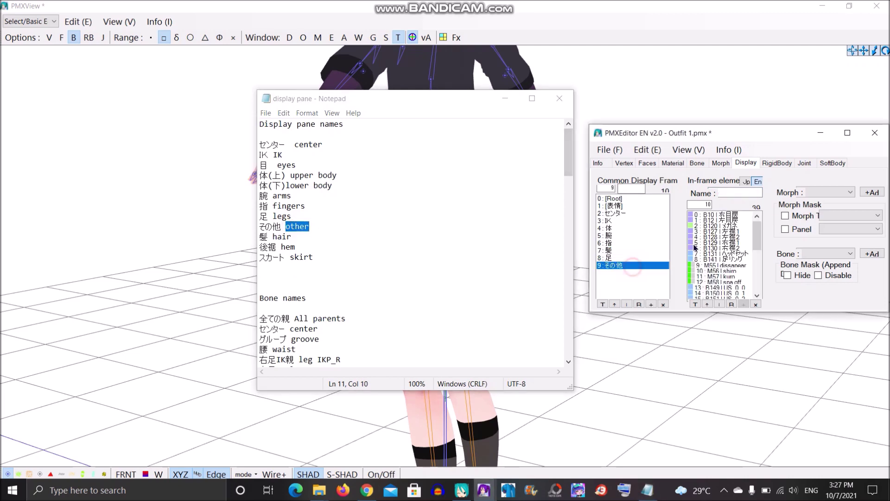
{"action": "left_click", "coordinate": [744, 193]}
{"action": "key", "text": "ctrl+v"}
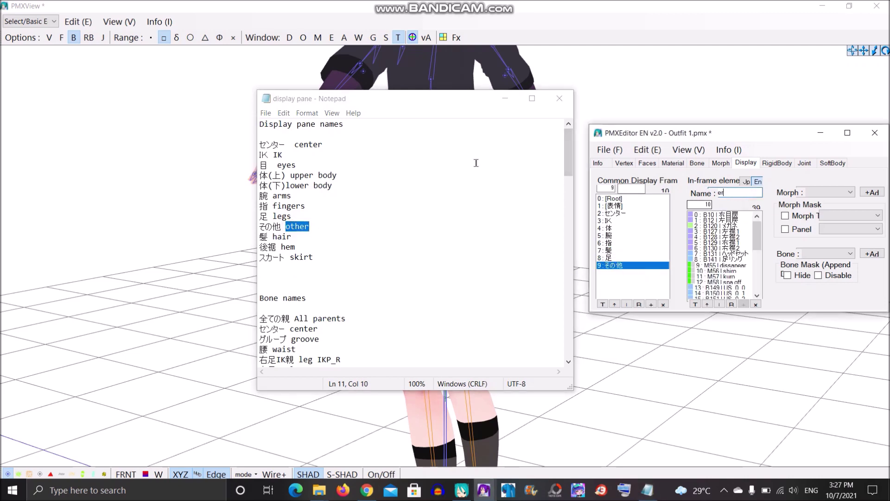
{"action": "left_click", "coordinate": [504, 98]}
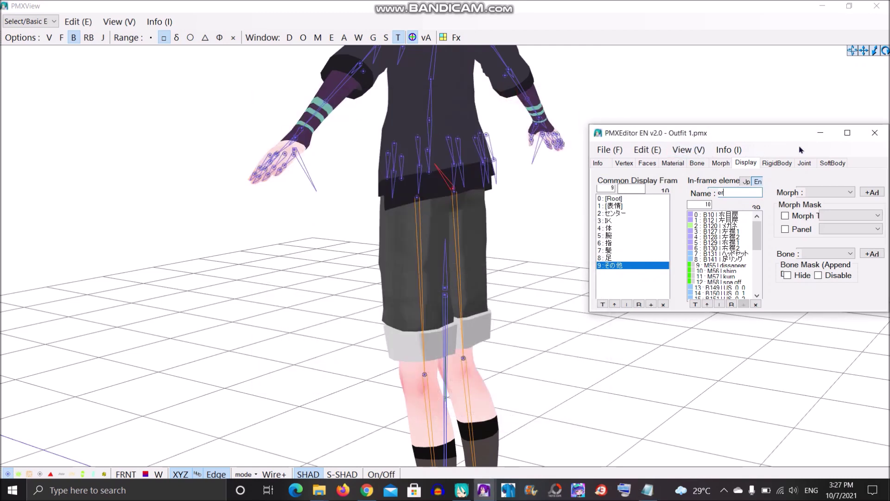
Show vertices, rigid bodies and joints along with the bones and view the whole model from the side
{"action": "left_click", "coordinate": [821, 133]}
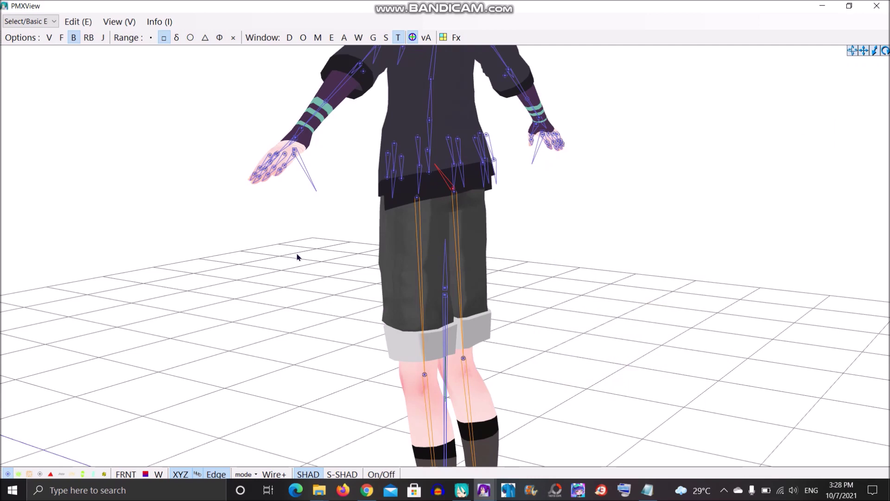
{"action": "scroll", "coordinate": [297, 257], "scroll_direction": "down", "scroll_amount": 5}
{"action": "left_click", "coordinate": [49, 39]}
{"action": "left_click", "coordinate": [89, 38]}
{"action": "left_click", "coordinate": [103, 38]}
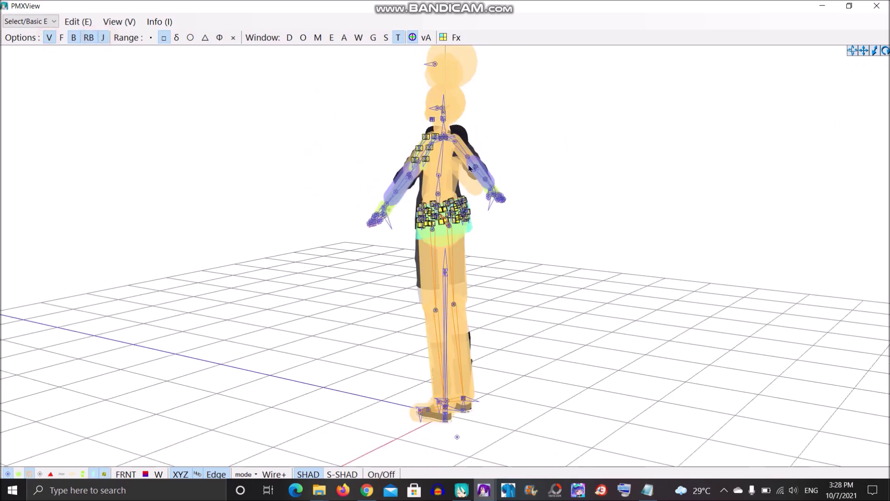
{"action": "scroll", "coordinate": [470, 168], "scroll_direction": "down", "scroll_amount": 2}
{"action": "mouse_move", "coordinate": [853, 51]}
{"action": "left_mouse_down"}
{"action": "mouse_move", "coordinate": [881, 51]}
{"action": "mouse_move", "coordinate": [845, 51]}
{"action": "mouse_move", "coordinate": [874, 51]}
{"action": "mouse_move", "coordinate": [865, 51]}
{"action": "left_mouse_up"}
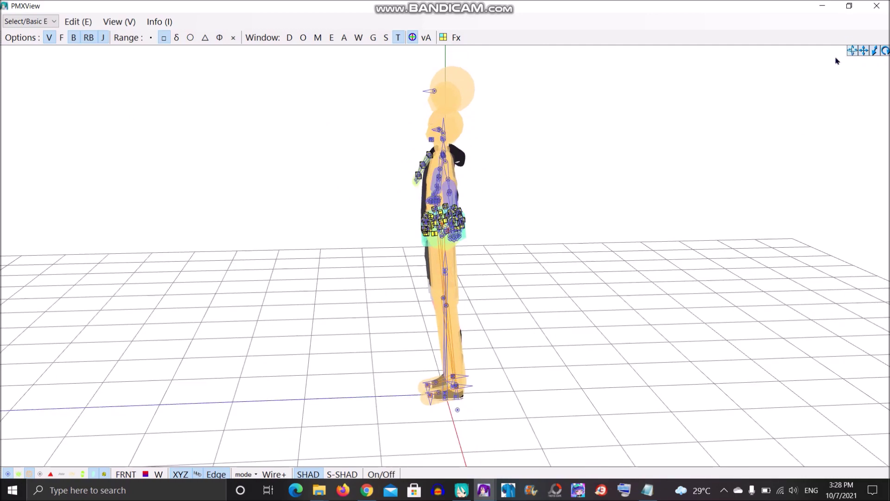
{"action": "scroll", "coordinate": [300, 146], "scroll_direction": "up", "scroll_amount": 2}
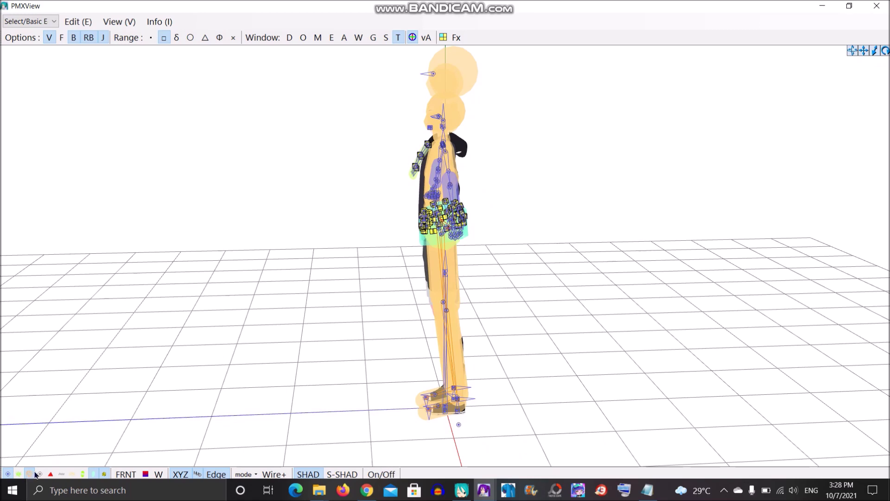
{"action": "scroll", "coordinate": [397, 155], "scroll_direction": "down", "scroll_amount": 1}
{"action": "scroll", "coordinate": [398, 157], "scroll_direction": "down", "scroll_amount": 2}
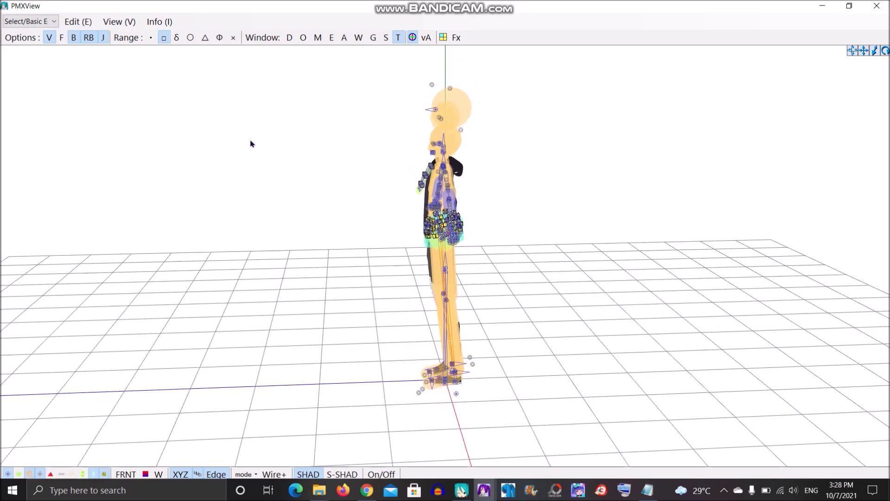
Try to move the whole model backward along its depth axis with the vertex mask set to Select All
{"action": "left_click_drag", "start_coordinate": [360, 59], "coordinate": [532, 370]}
{"action": "left_click_drag", "start_coordinate": [524, 413], "coordinate": [522, 432]}
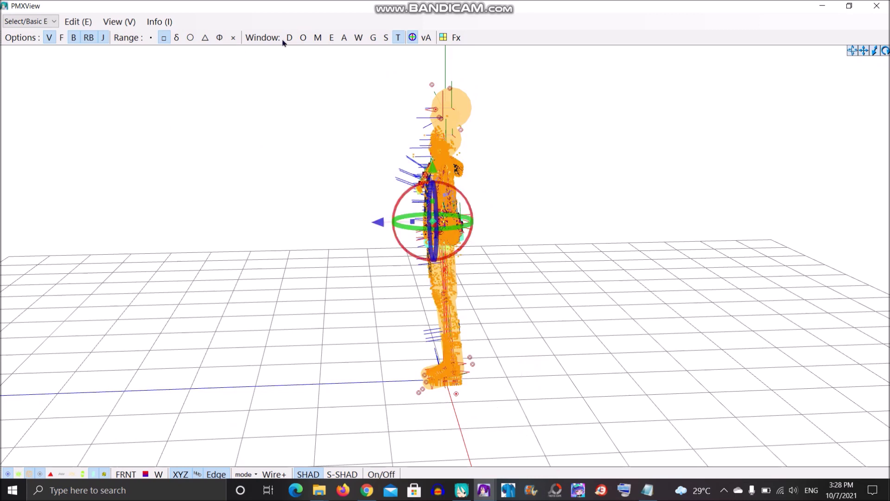
{"action": "left_click", "coordinate": [318, 37]}
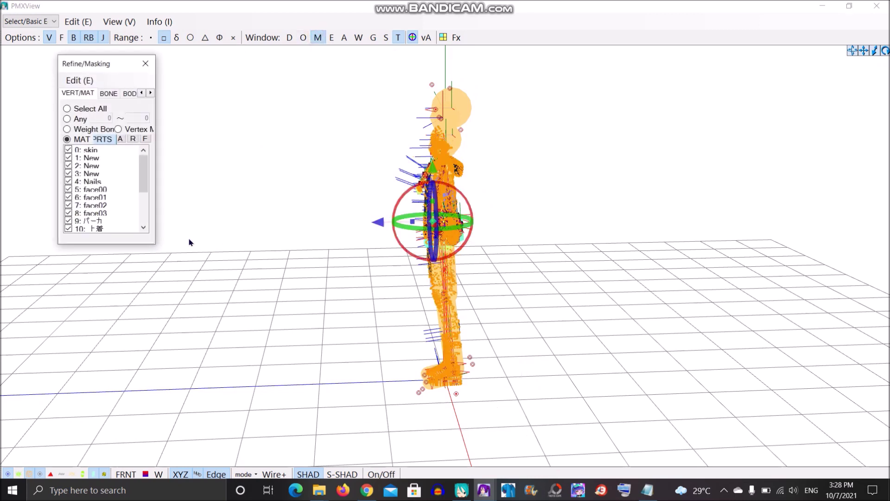
{"action": "left_click", "coordinate": [67, 108]}
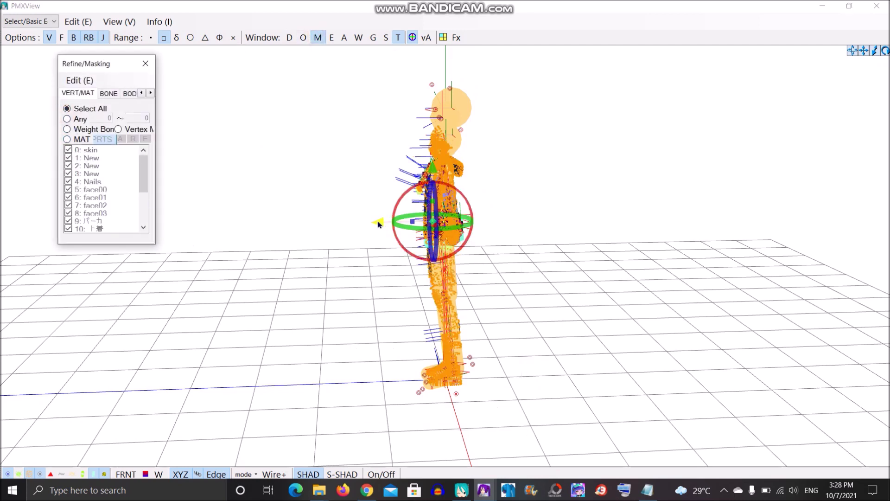
{"action": "left_click_drag", "start_coordinate": [434, 225], "coordinate": [659, 228]}
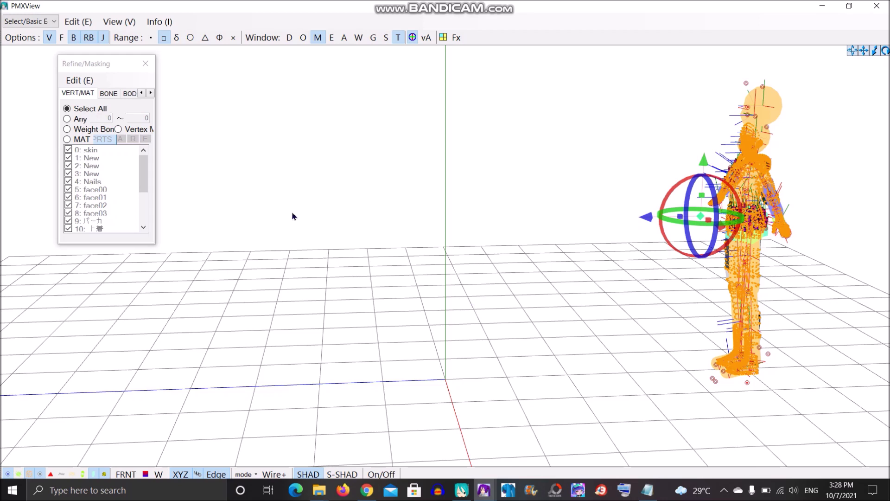
{"action": "key", "text": "ctrl+z"}
{"action": "left_click", "coordinate": [67, 139]}
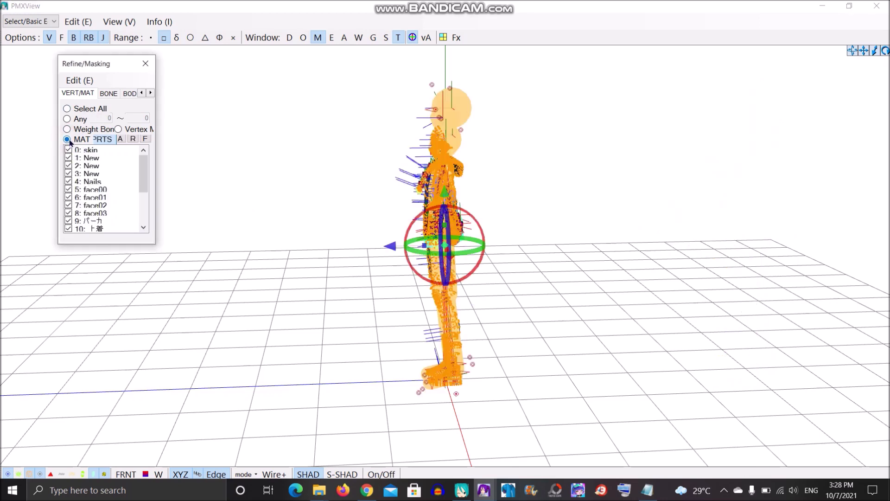
With the vertex mask set to MAT, select the whole model and move it backward, well away from the origin
{"action": "left_click_drag", "start_coordinate": [300, 65], "coordinate": [573, 420]}
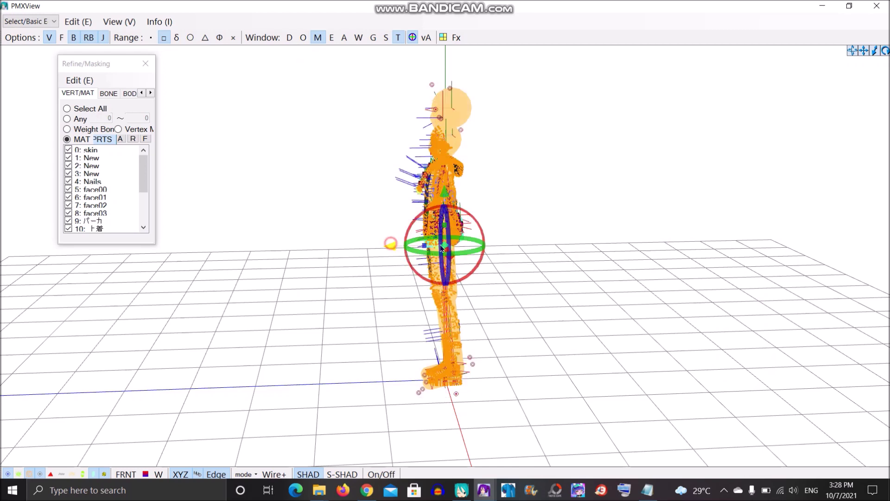
{"action": "left_click_drag", "start_coordinate": [648, 242], "coordinate": [718, 239]}
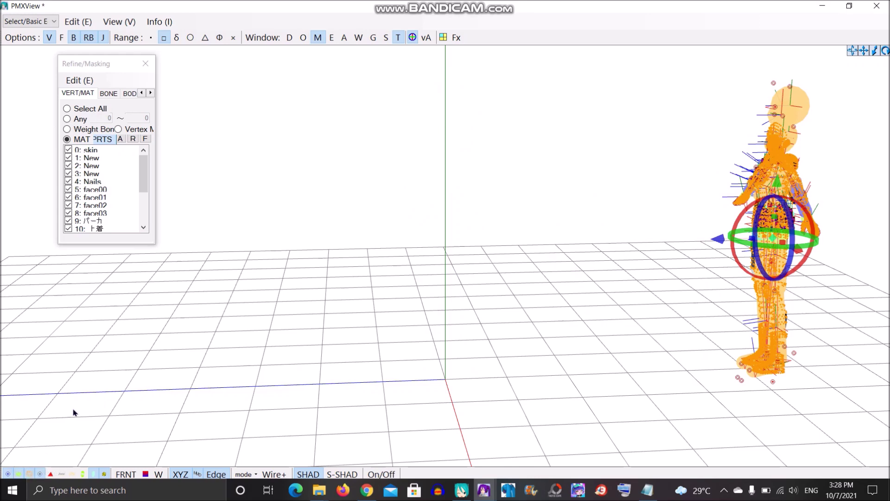
{"action": "scroll", "coordinate": [287, 281], "scroll_direction": "down", "scroll_amount": 2}
Set the vertex mask to Select All and delete the stray vertices left behind at the origin
{"action": "left_click", "coordinate": [68, 110]}
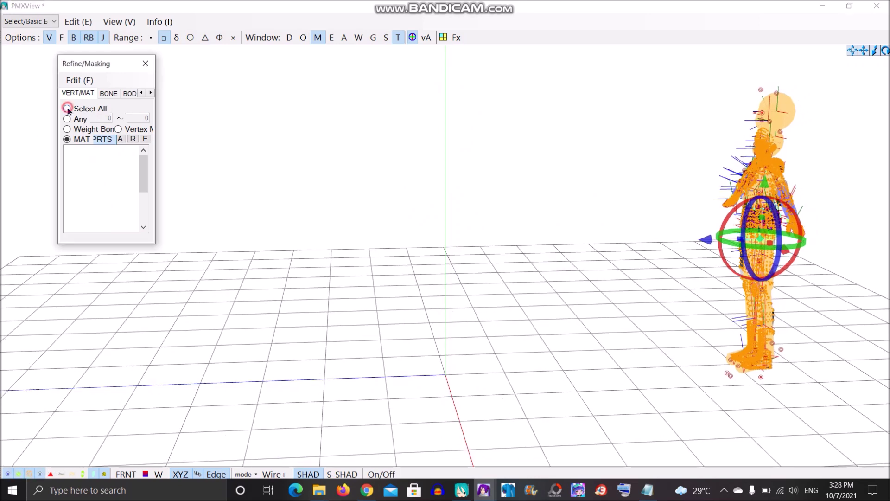
{"action": "scroll", "coordinate": [449, 182], "scroll_direction": "down", "scroll_amount": 2}
{"action": "left_click_drag", "start_coordinate": [297, 70], "coordinate": [537, 404]}
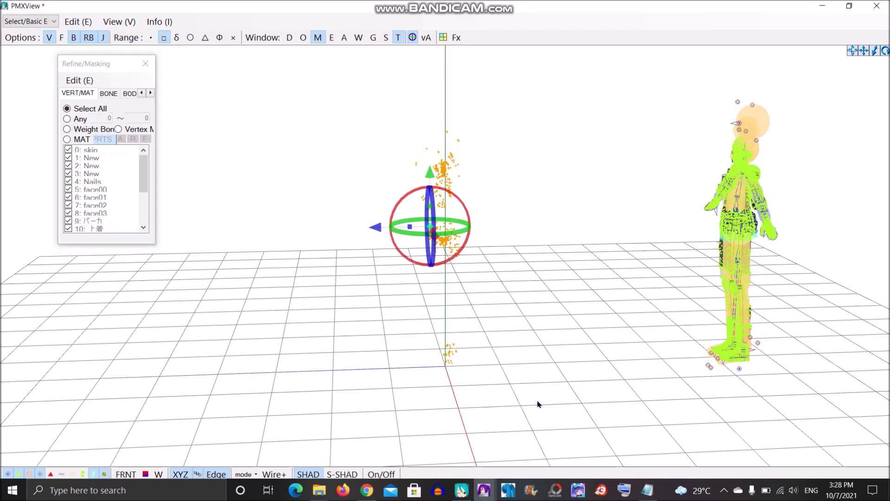
{"action": "key", "text": "Delete"}
{"action": "key", "text": "Return"}
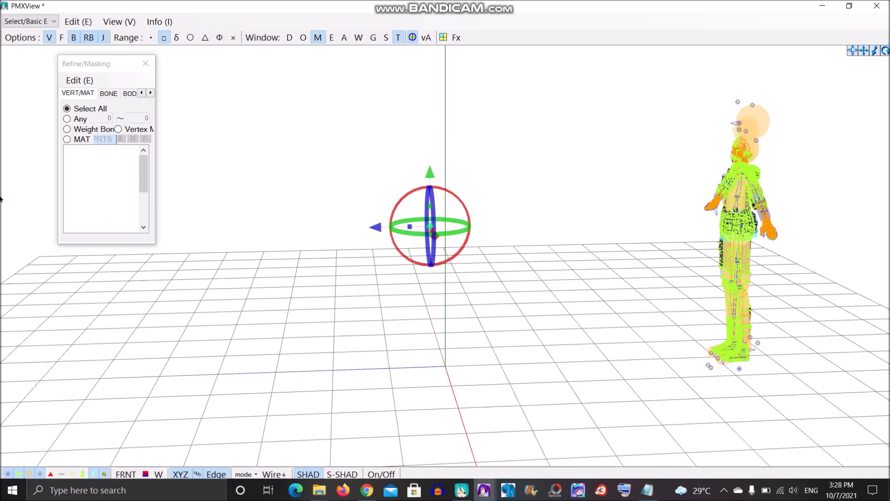
Set the vertex mask back to MAT, select the whole model and move it back onto the origin
{"action": "left_click", "coordinate": [76, 140]}
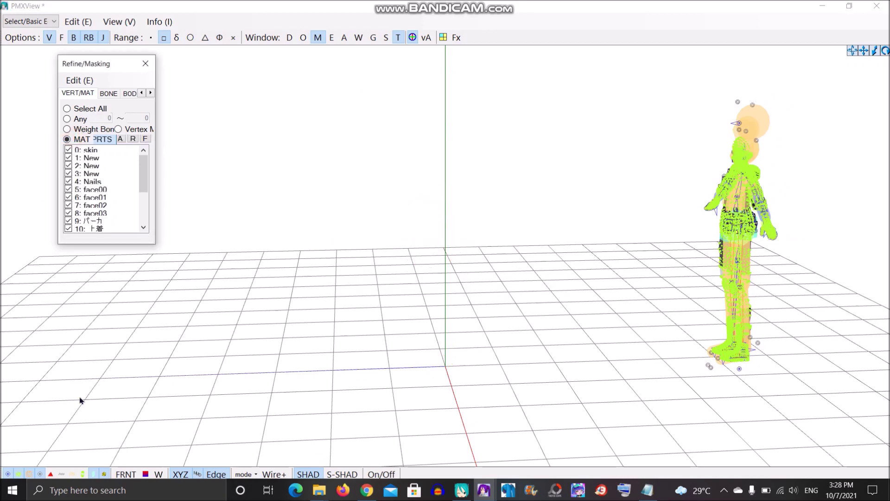
{"action": "left_click", "coordinate": [19, 473]}
{"action": "left_click_drag", "start_coordinate": [620, 67], "coordinate": [880, 408]}
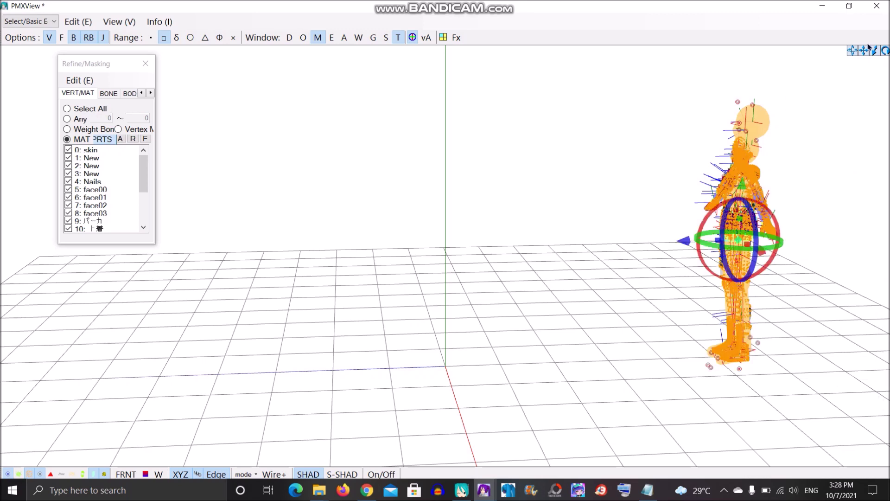
{"action": "left_click_drag", "start_coordinate": [856, 50], "coordinate": [830, 51]}
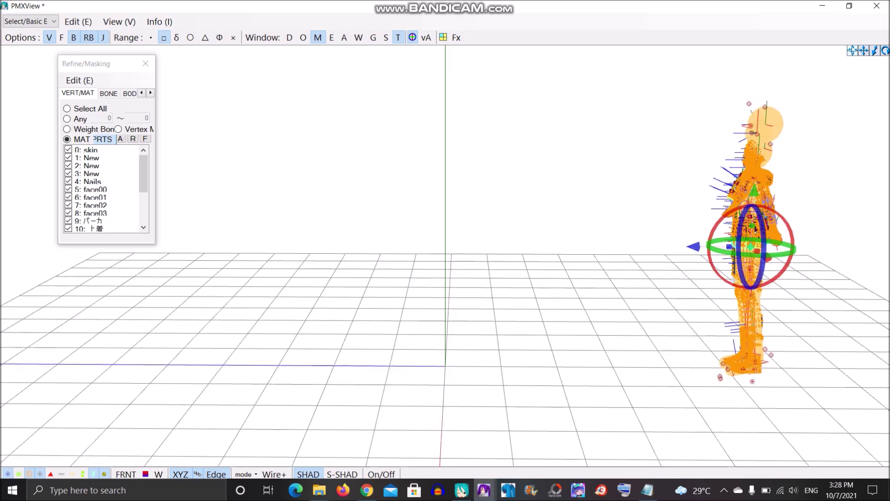
{"action": "left_click_drag", "start_coordinate": [694, 251], "coordinate": [386, 255]}
{"action": "left_click", "coordinate": [308, 246]}
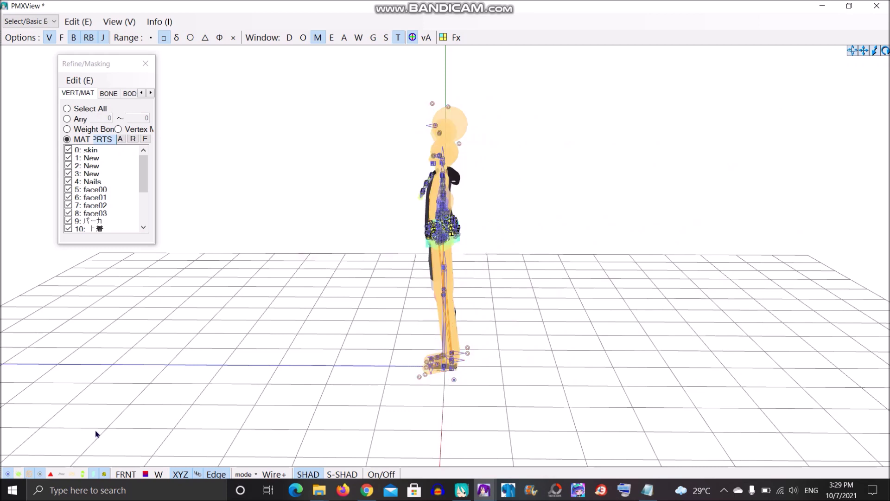
Make only rigid bodies selectable and delete the large round rigid bodies around the head
{"action": "left_click", "coordinate": [49, 37]}
{"action": "left_click", "coordinate": [89, 37]}
{"action": "scroll", "coordinate": [552, 131], "scroll_direction": "up", "scroll_amount": 5}
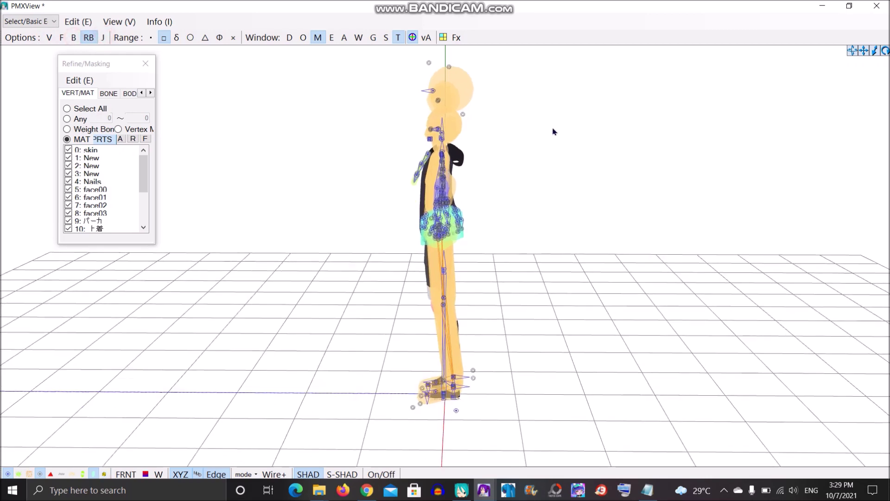
{"action": "left_click_drag", "start_coordinate": [391, 58], "coordinate": [483, 134]}
{"action": "key", "text": "Delete"}
{"action": "left_click", "coordinate": [588, 126]}
Reset the camera to the front view and save the Outfit 1 model
{"action": "right_click", "coordinate": [864, 50]}
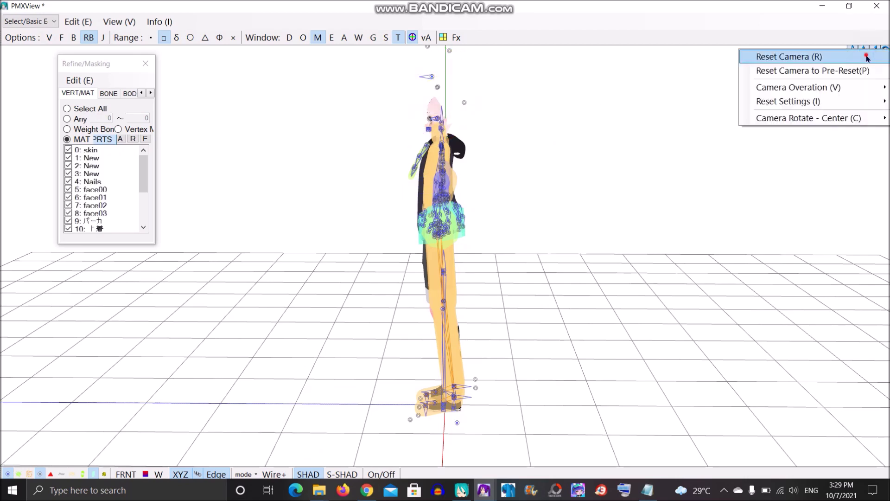
{"action": "left_click", "coordinate": [867, 56]}
{"action": "left_click", "coordinate": [484, 490]}
{"action": "left_click", "coordinate": [384, 443]}
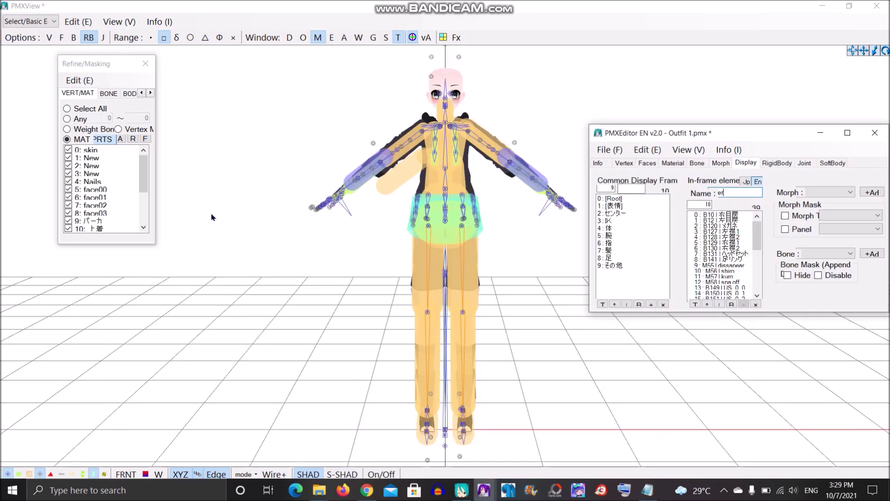
{"action": "left_click", "coordinate": [610, 151]}
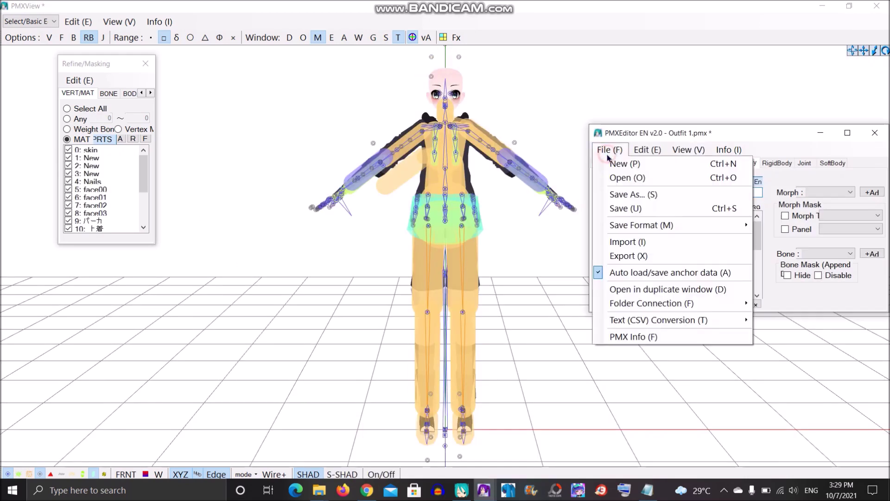
{"action": "left_click", "coordinate": [626, 207]}
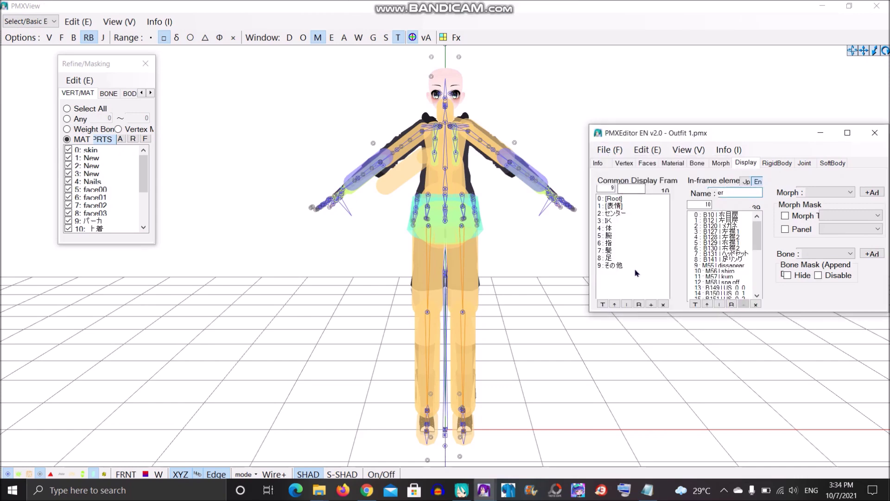
Check the English names of the その他, 足, 髪 and 腕 display frames
{"action": "left_click", "coordinate": [624, 266]}
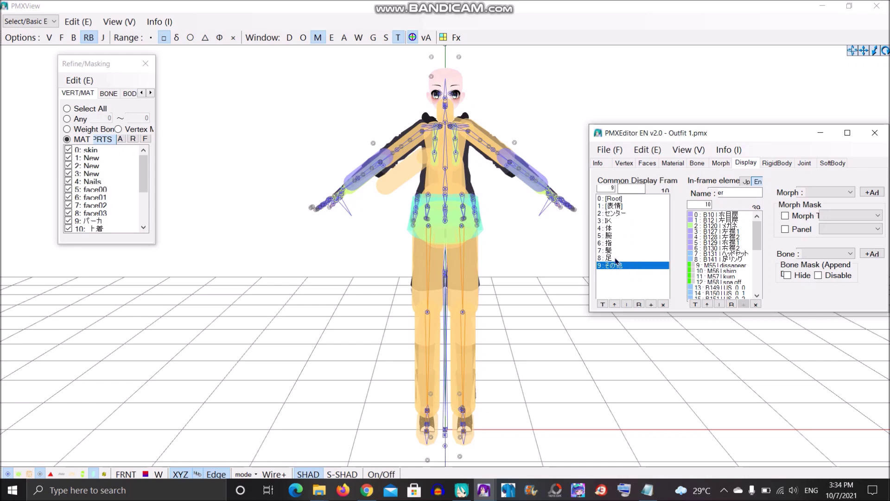
{"action": "left_click", "coordinate": [616, 258]}
{"action": "left_click", "coordinate": [619, 251]}
{"action": "left_click", "coordinate": [621, 236]}
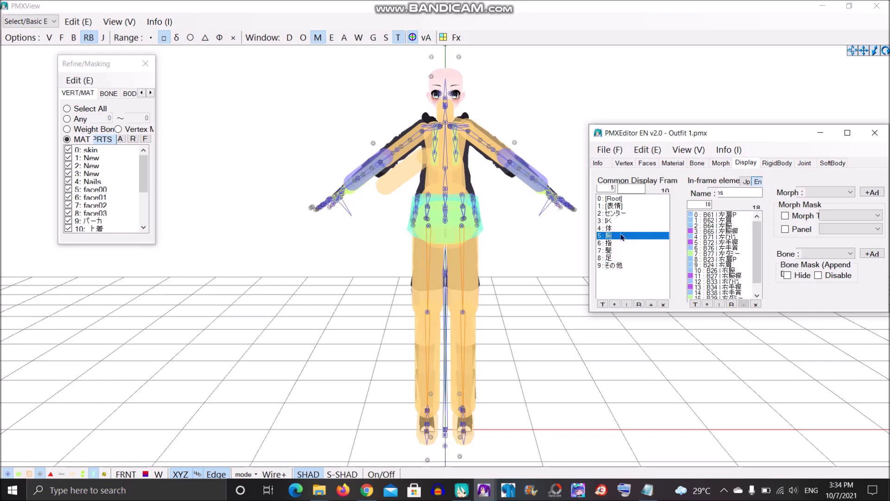
Show the English morph names and name the ウィンク2 morph "wink" and the ウィンク2右 morph "wink2"
{"action": "left_click", "coordinate": [719, 163]}
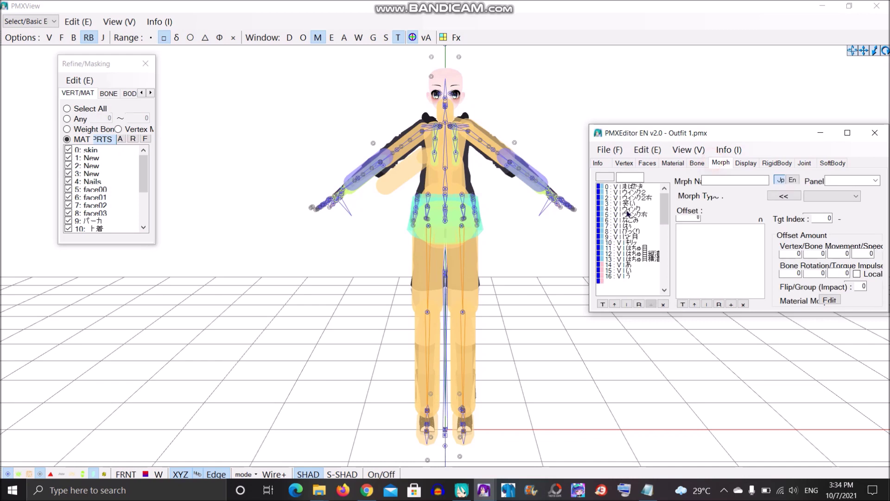
{"action": "left_click", "coordinate": [627, 187]}
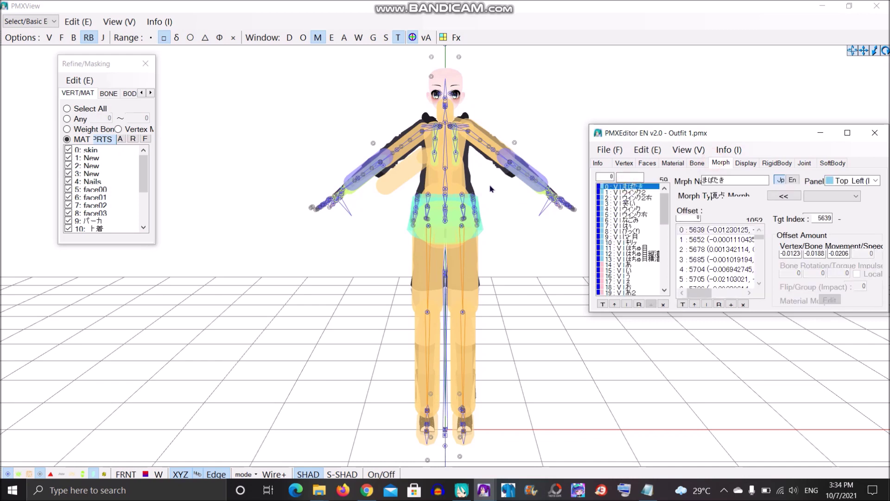
{"action": "left_click", "coordinate": [792, 180]}
{"action": "left_click", "coordinate": [637, 192]}
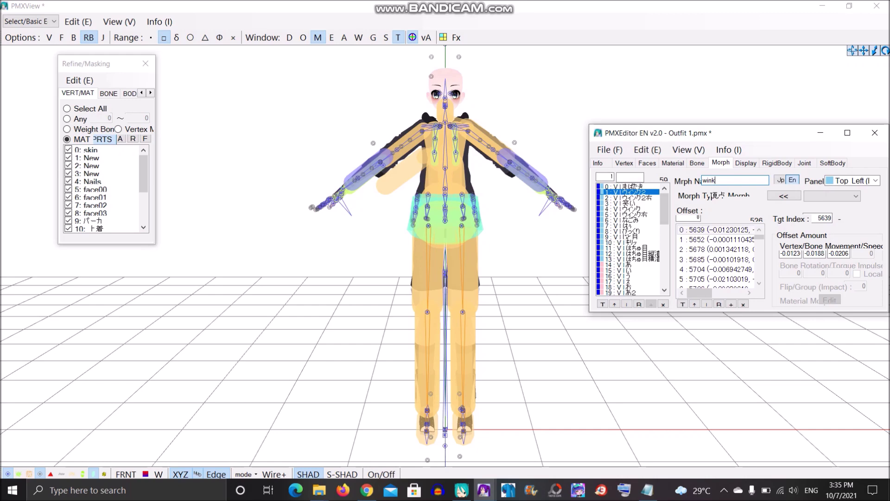
{"action": "left_click", "coordinate": [639, 197]}
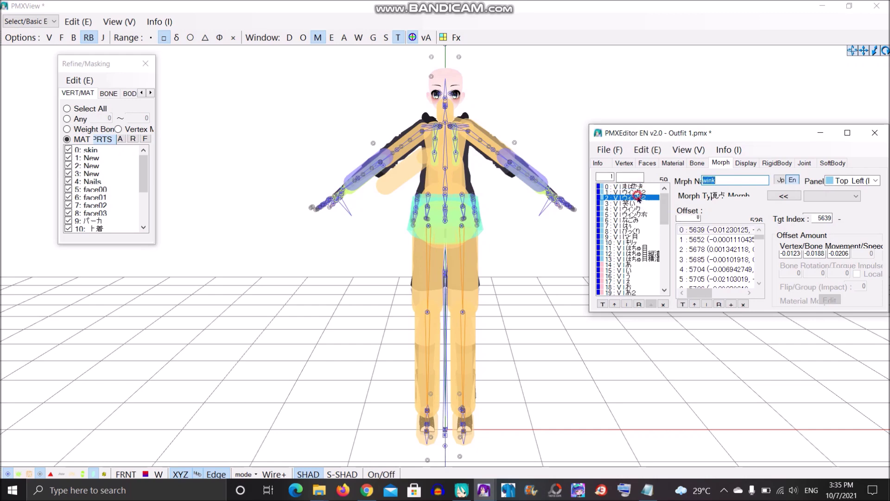
{"action": "left_click", "coordinate": [732, 179]}
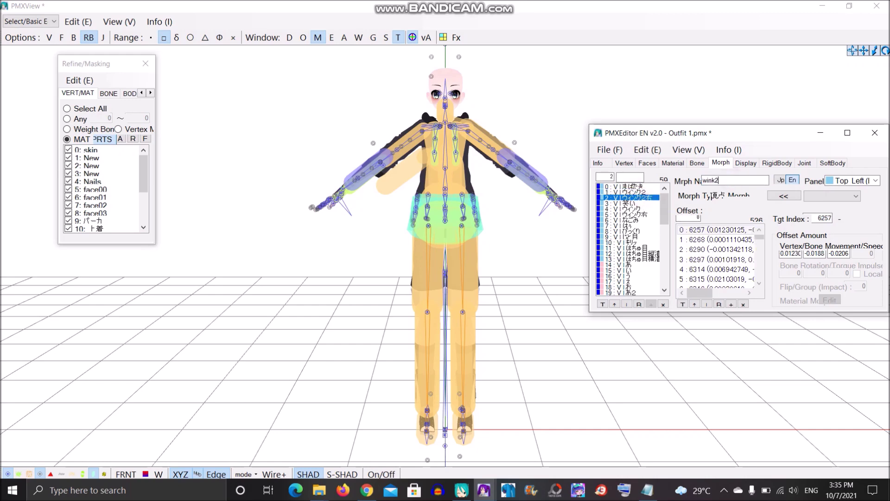
Continue the English morph names from 笑い through the ウィンク morphs, using "wink" as the base name
{"action": "left_click", "coordinate": [642, 203]}
{"action": "left_click", "coordinate": [732, 181]}
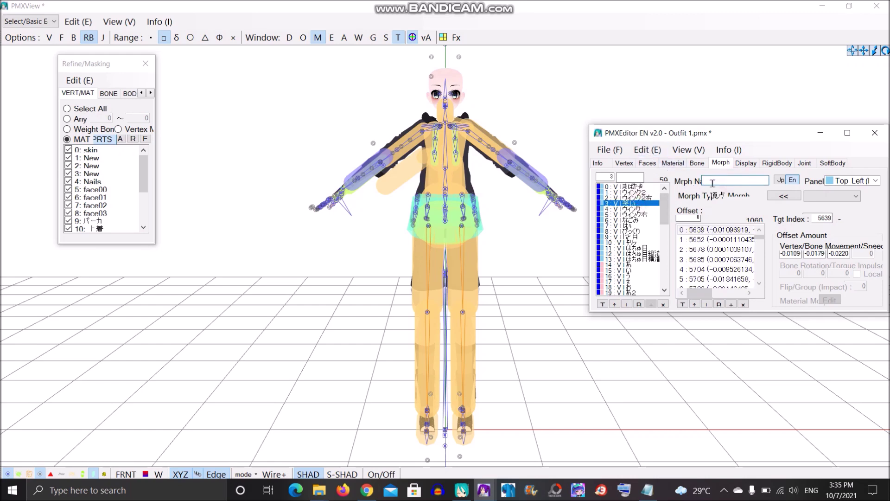
{"action": "type", "text": "wink"}
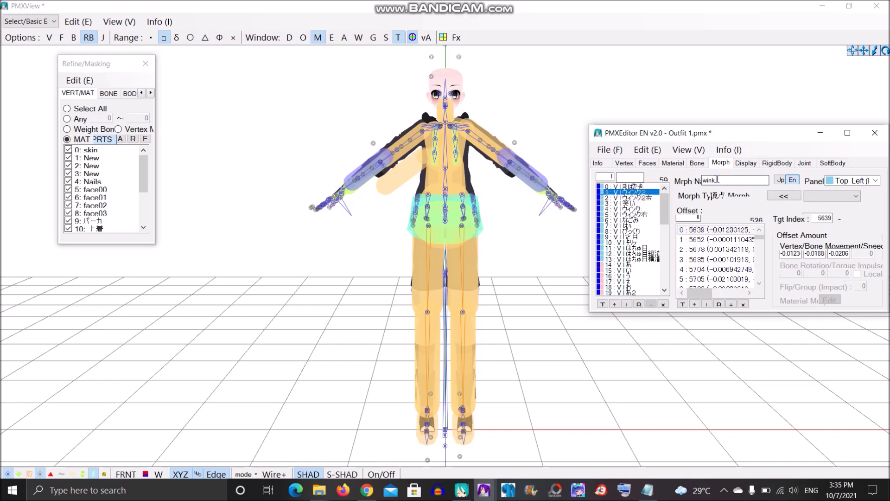
{"action": "left_click", "coordinate": [622, 214]}
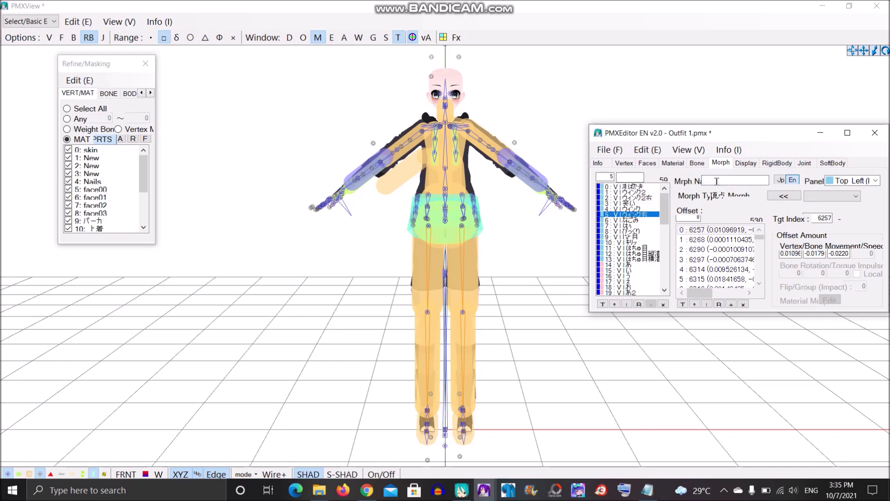
Set the English names of the なごみ morph to "calm" and the はぅ morph to "><"
{"action": "left_click", "coordinate": [614, 221]}
{"action": "left_click", "coordinate": [735, 181]}
{"action": "type", "text": "calm"}
{"action": "left_click", "coordinate": [637, 225]}
{"action": "left_click", "coordinate": [732, 181]}
{"action": "type", "text": "><"}
Enter English names for the morphs from びっくり to キリッ, using "eyelash" for キリッ
{"action": "left_click", "coordinate": [637, 231]}
{"action": "left_click", "coordinate": [721, 181]}
{"action": "type", "text": "su"}
{"action": "key", "text": "Down"}
{"action": "key", "text": "Down"}
{"action": "key", "text": "Down"}
{"action": "key", "text": "Down"}
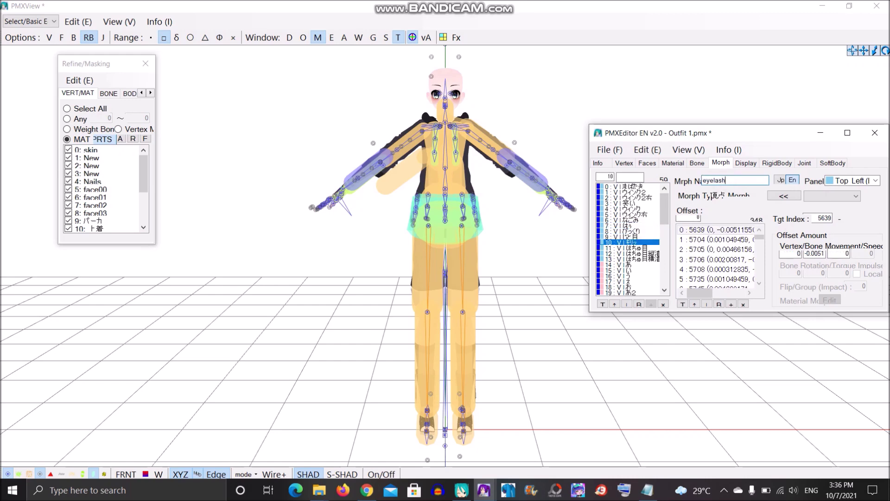
Enter English names for the はちゅ目 morphs and the vowel morphs up to お, using "o" for お
{"action": "key", "text": "Return"}
{"action": "key", "text": "Down"}
{"action": "key", "text": "Down"}
{"action": "key", "text": "Down"}
{"action": "key", "text": "Down"}
{"action": "key", "text": "Down"}
{"action": "key", "text": "Down"}
{"action": "key", "text": "Down"}
{"action": "key", "text": "Down"}
{"action": "key", "text": "Down"}
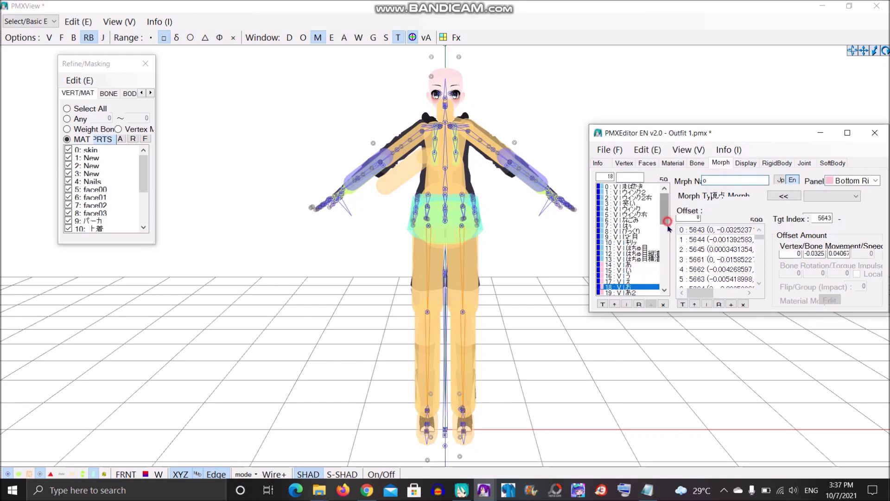
Name the mouth-shape morphs after お in English, using "^ open", "^" and "wa"
{"action": "left_click", "coordinate": [717, 181]}
{"action": "type", "text": "^ open"}
{"action": "key", "text": "Return"}
{"action": "key", "text": "Down"}
{"action": "key", "text": "Down"}
{"action": "key", "text": "Down"}
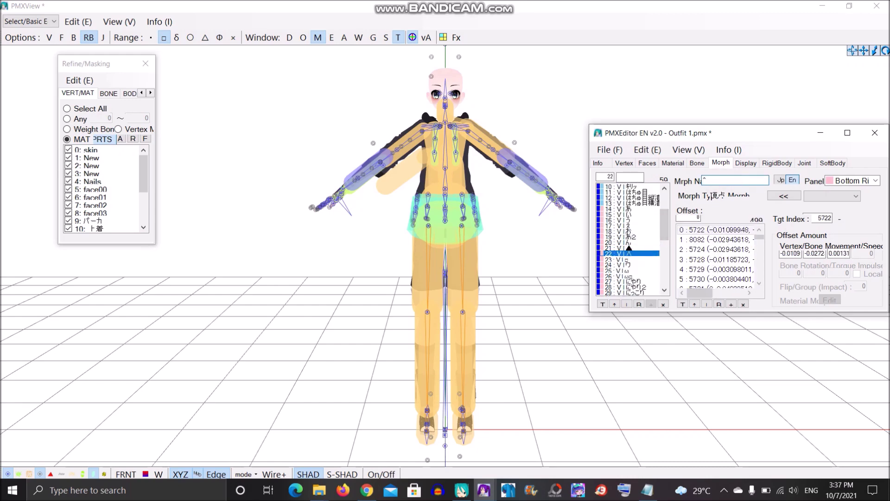
{"action": "type", "text": "wa"}
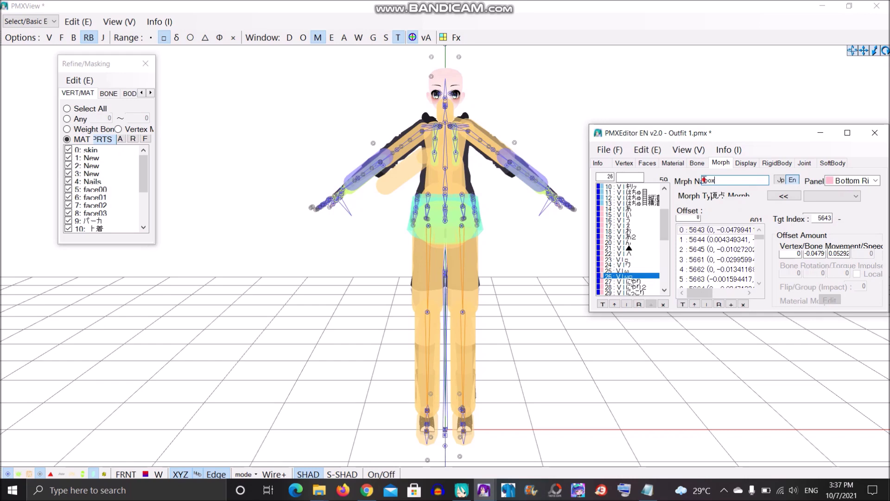
Name the にやり morph "grin" in English and give the にやり2 and にっこり morphs English names too
{"action": "left_click", "coordinate": [645, 281]}
{"action": "left_click", "coordinate": [723, 181]}
{"action": "type", "text": "grin"}
{"action": "left_click_drag", "start_coordinate": [665, 225], "coordinate": [664, 251]}
{"action": "left_click", "coordinate": [641, 192]}
{"action": "left_click", "coordinate": [637, 198]}
{"action": "left_click", "coordinate": [723, 180]}
{"action": "type", "text": "smi"}
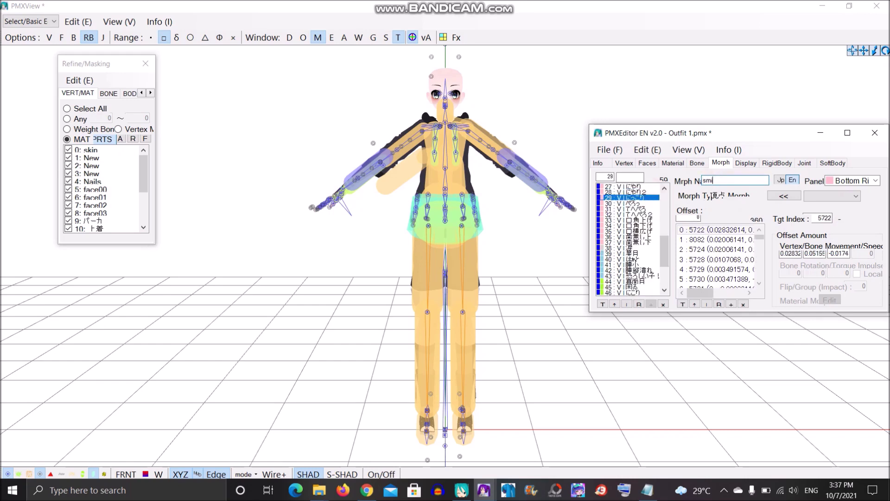
Set the English names of the ぺろっ morph to "tongue" and the てへぺろ morph to "tongue left"
{"action": "left_click", "coordinate": [635, 203]}
{"action": "left_click", "coordinate": [723, 180]}
{"action": "type", "text": "tongue"}
{"action": "left_click", "coordinate": [639, 208]}
{"action": "left_click", "coordinate": [639, 209]}
{"action": "left_click", "coordinate": [723, 180]}
{"action": "type", "text": "tongue left"}
Enter English names for the following mouth morphs up to 口角下げ, using "sad" for 口角下げ
{"action": "key", "text": "ctrl+a"}
{"action": "key", "text": "Down"}
{"action": "key", "text": "Down"}
{"action": "key", "text": "Down"}
{"action": "key", "text": "Down"}
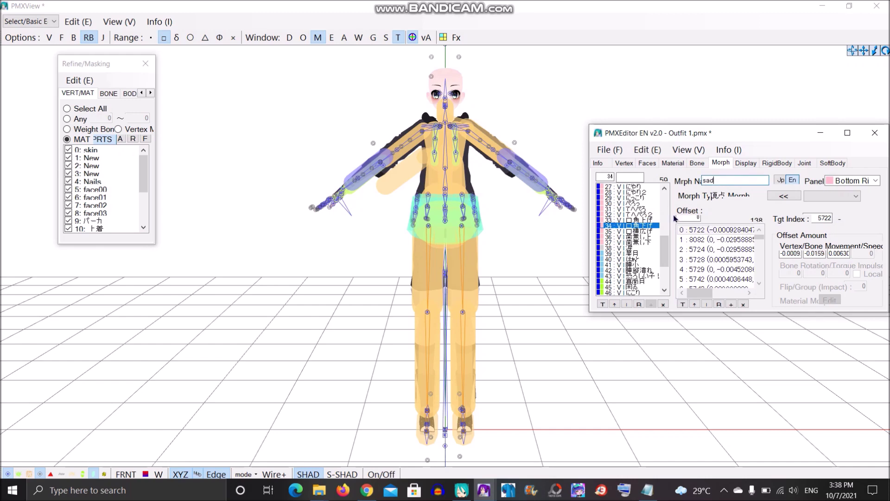
Give the 歯無し morphs English teeth names, using "teeth down" for 歯無し下
{"action": "key", "text": "Down"}
{"action": "type", "text": "tee"}
{"action": "left_click", "coordinate": [621, 245]}
{"action": "left_click", "coordinate": [727, 181]}
{"action": "type", "text": "teeth down"}
Fill in the English names of morphs 38 and 39, directly below the 歯無し morphs
{"action": "left_click", "coordinate": [617, 248]}
{"action": "left_click", "coordinate": [728, 180]}
{"action": "left_click", "coordinate": [624, 254]}
{"action": "left_click", "coordinate": [738, 182]}
Set the English name of the はぁと morph to "heart eyes"
{"action": "left_click_drag", "start_coordinate": [665, 260], "coordinate": [669, 277]}
{"action": "left_click", "coordinate": [780, 180]}
{"action": "left_click", "coordinate": [792, 180]}
{"action": "left_click", "coordinate": [625, 203]}
{"action": "left_click_drag", "start_coordinate": [717, 181], "coordinate": [651, 179]}
{"action": "type", "text": "heart eyes"}
Give the 瞳 morphs English pupil names and name morph 43 "no pupils"
{"action": "left_click", "coordinate": [625, 208]}
{"action": "type", "text": "pupilpupil"}
{"action": "key", "text": "Down"}
{"action": "key", "text": "Down"}
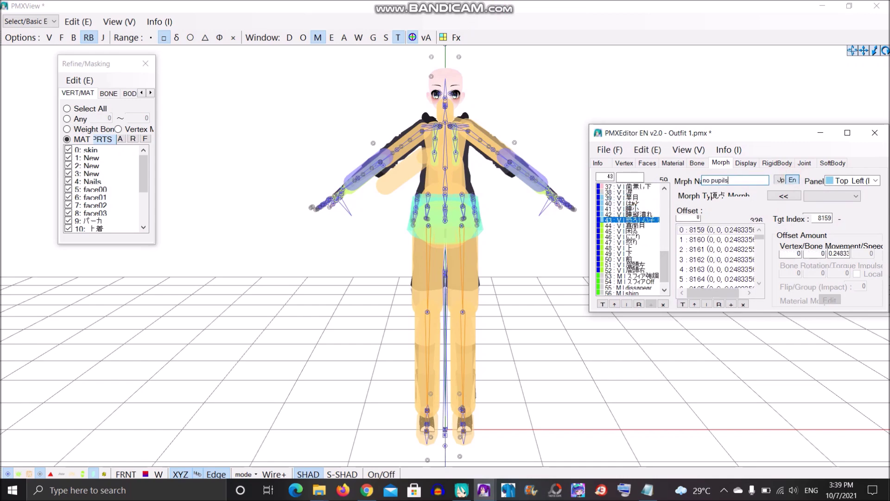
Check the Japanese name of the 真面目 morph and enter English names for the eyebrow morphs up to 怒り
{"action": "left_click", "coordinate": [609, 226]}
{"action": "left_click", "coordinate": [780, 179]}
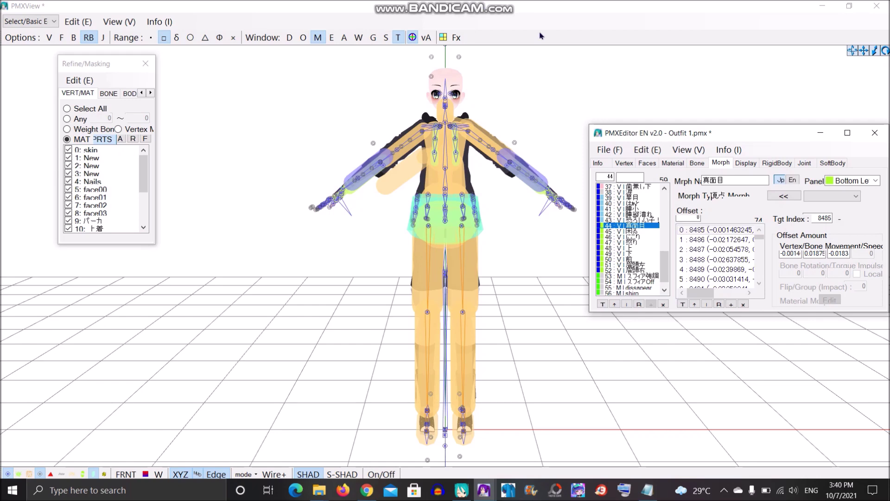
{"action": "key", "text": "Down"}
{"action": "key", "text": "Down"}
{"action": "key", "text": "Down"}
{"action": "key", "text": "Down"}
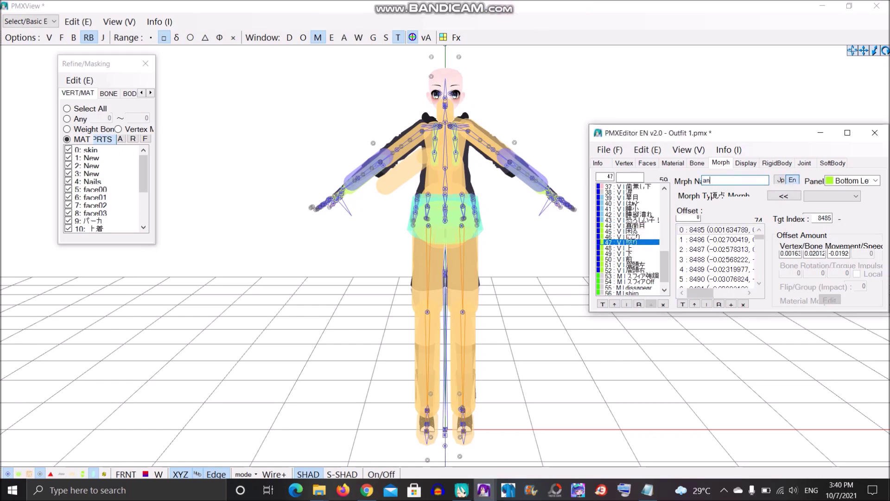
Enter English names for the 上, 下 and 前 morphs, using "front" for 前
{"action": "key", "text": "Down"}
{"action": "key", "text": "Down"}
{"action": "key", "text": "Down"}
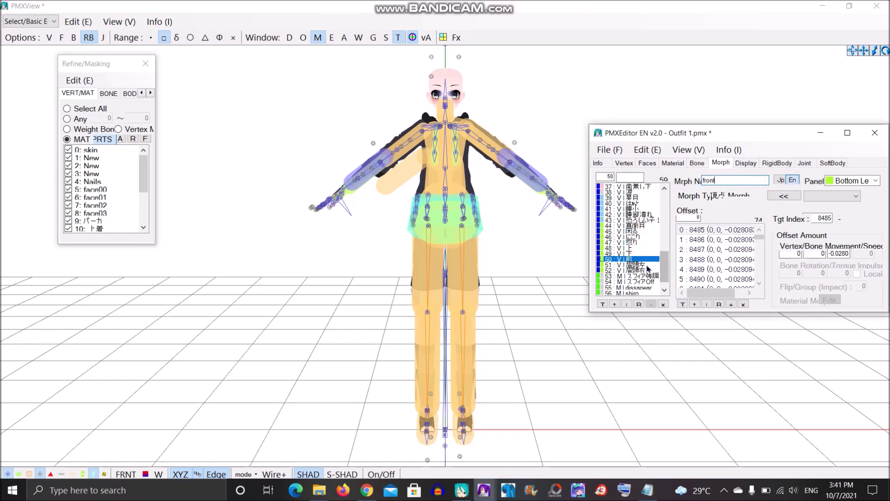
Give the two 眉頭 morphs English brow names and go through the English names of the スフィア material morphs
{"action": "type", "text": "brow"}
{"action": "key", "text": "Down"}
{"action": "key", "text": "Down"}
{"action": "key", "text": "Down"}
{"action": "key", "text": "Down"}
{"action": "key", "text": "Down"}
{"action": "key", "text": "Down"}
{"action": "key", "text": "Down"}
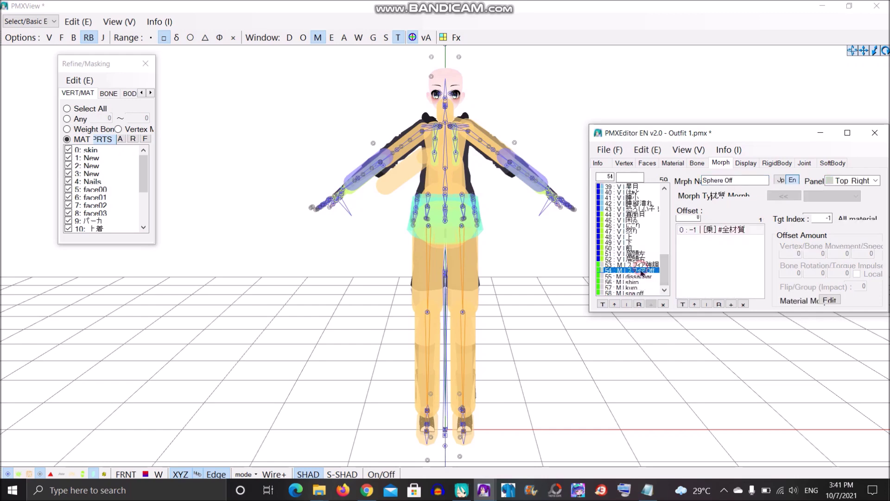
{"action": "left_click", "coordinate": [538, 113]}
{"action": "mouse_move", "coordinate": [484, 490]}
{"action": "left_click", "coordinate": [373, 431]}
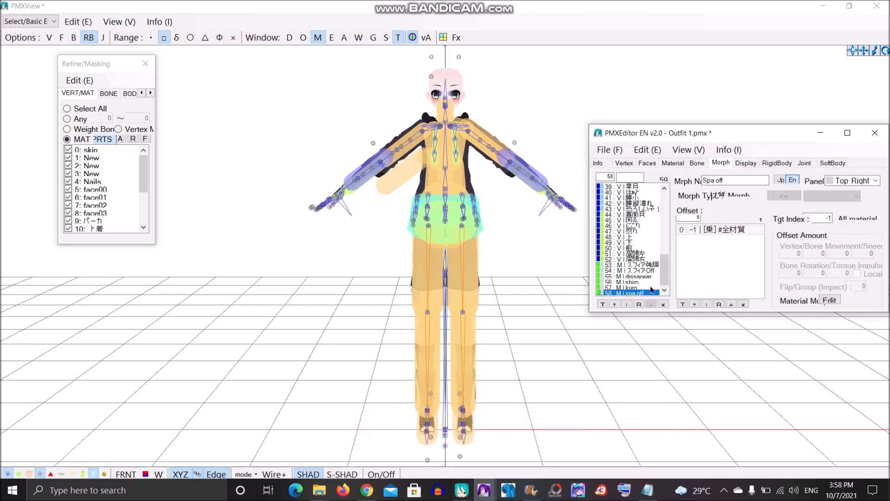
Show the English bone names, name the 全ての親 bone "All parents" and select the センター bone
{"action": "left_click", "coordinate": [696, 164]}
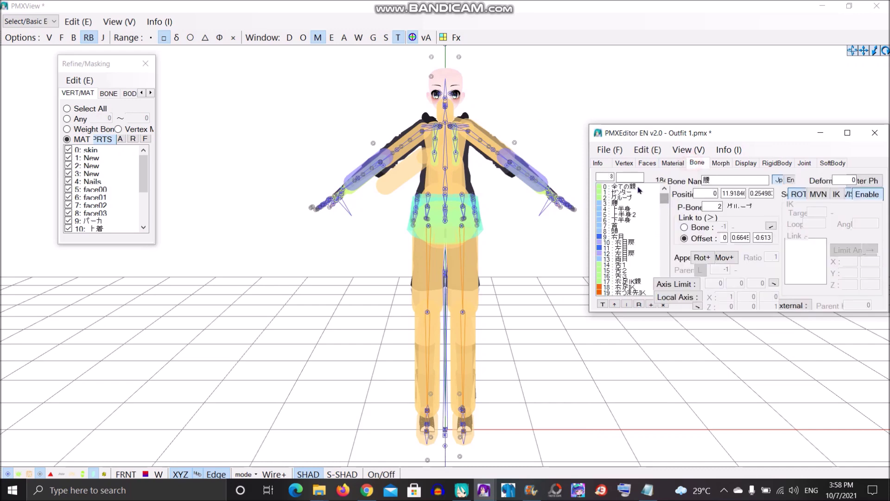
{"action": "left_click", "coordinate": [790, 180]}
{"action": "left_click", "coordinate": [720, 180]}
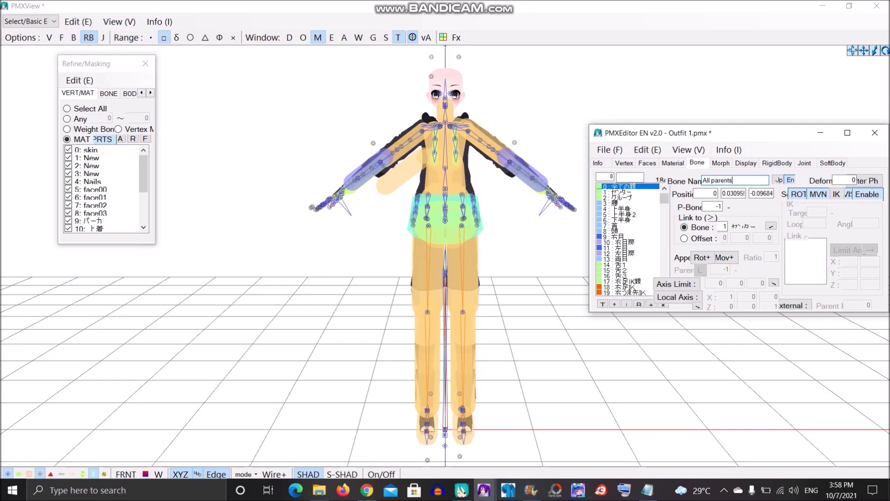
{"action": "left_click", "coordinate": [623, 191]}
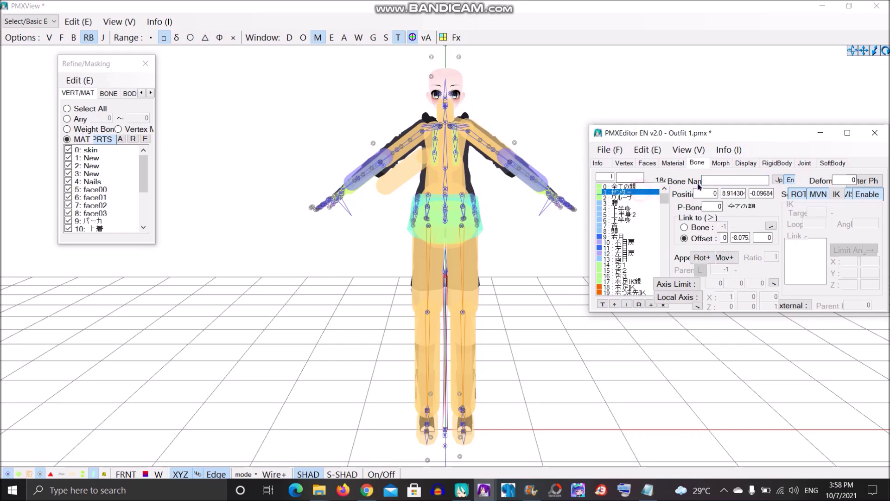